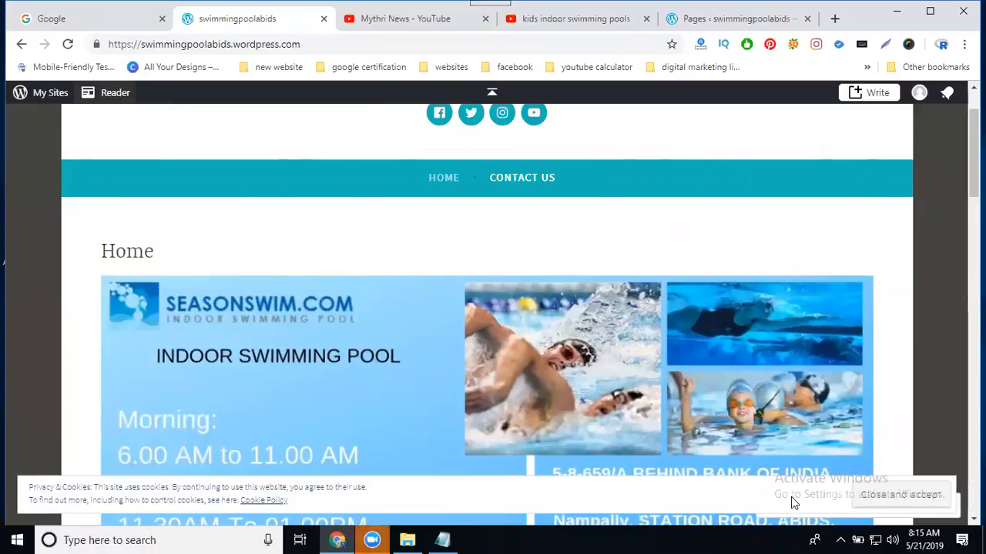
Step: Switch to the YouTube video about kids indoor swimming pools and view its address and link sharing options
{"action": "mouse_move", "coordinate": [649, 282]}
{"action": "left_click", "coordinate": [567, 19]}
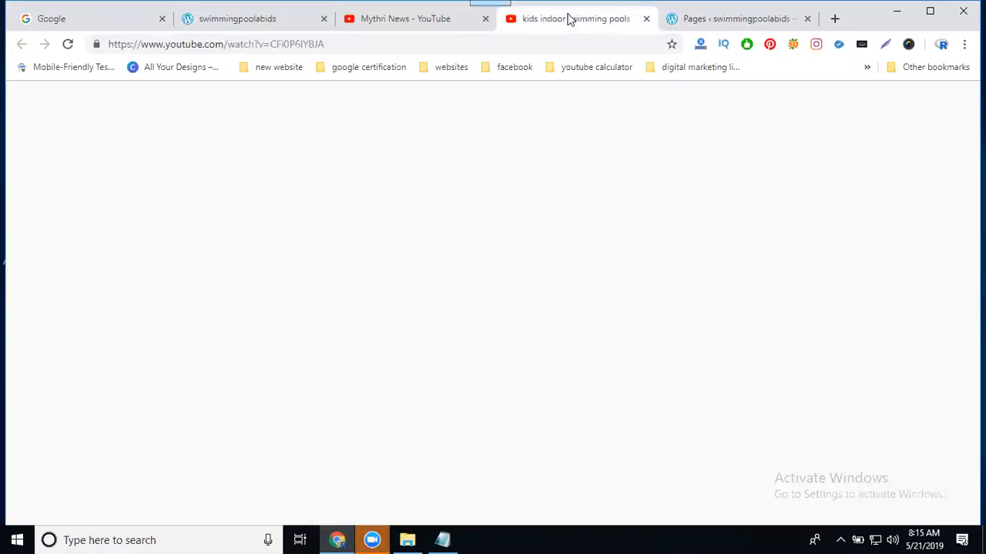
{"action": "left_click", "coordinate": [857, 193]}
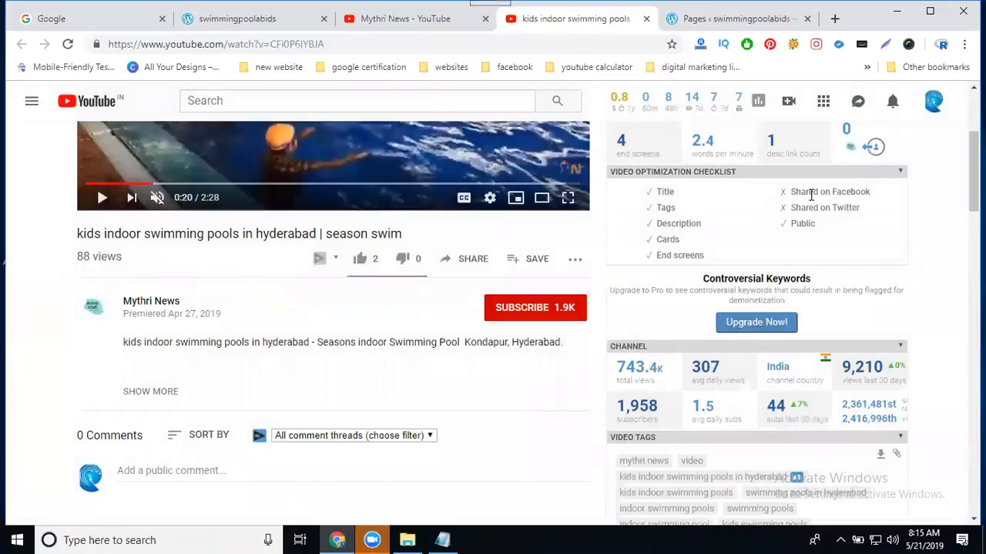
{"action": "left_click", "coordinate": [220, 44]}
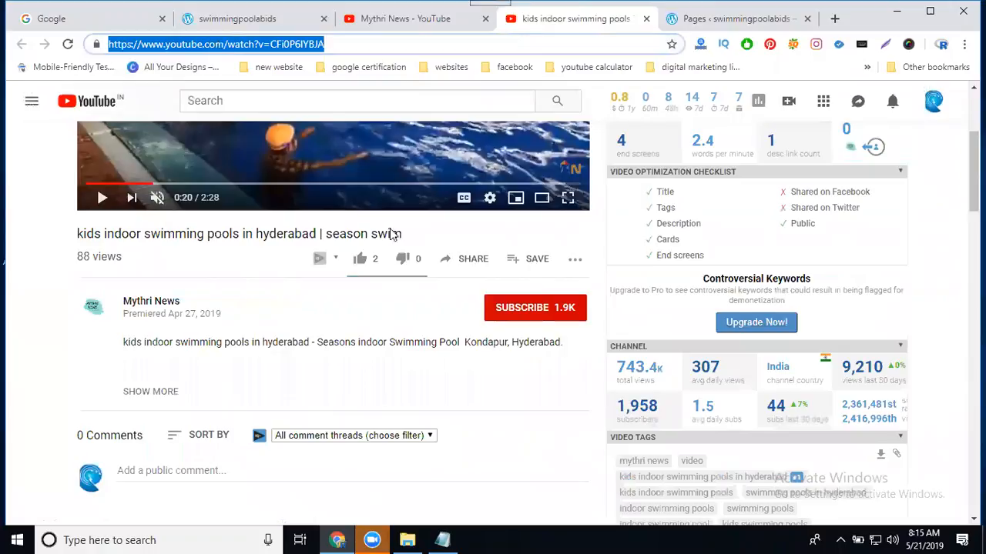
{"action": "left_click", "coordinate": [469, 260]}
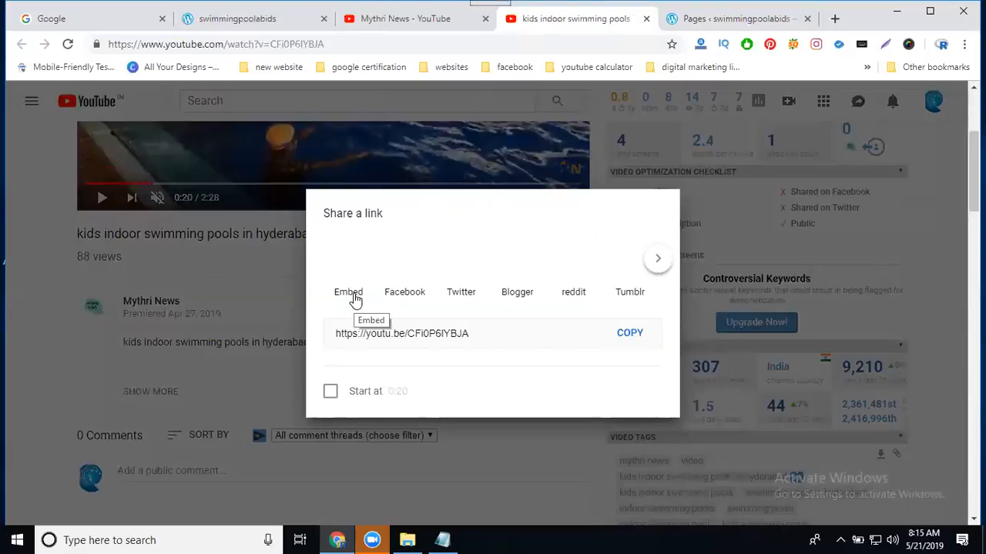
Step: Switch back to the WordPress admin and create a new page titled "Videos"
{"action": "left_click", "coordinate": [690, 26]}
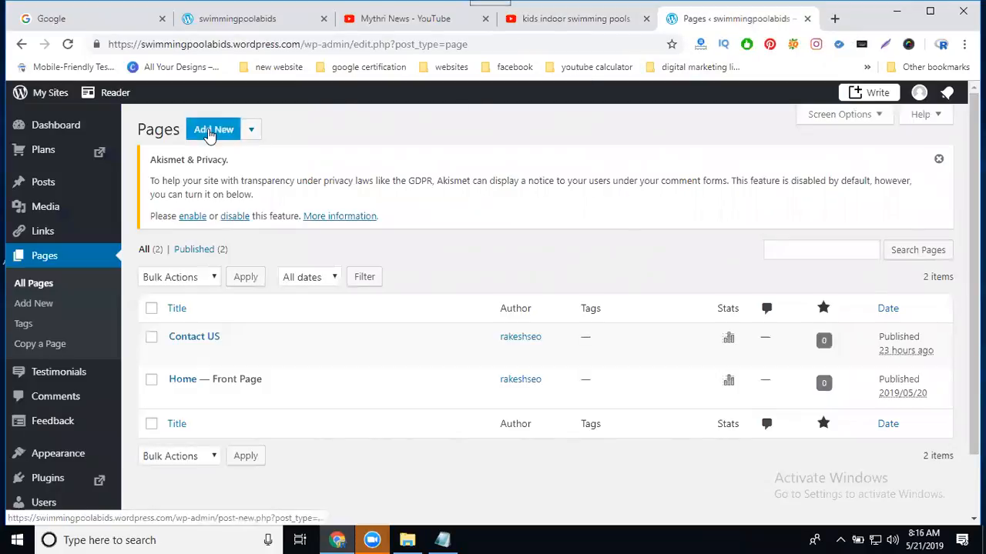
{"action": "left_click", "coordinate": [209, 131]}
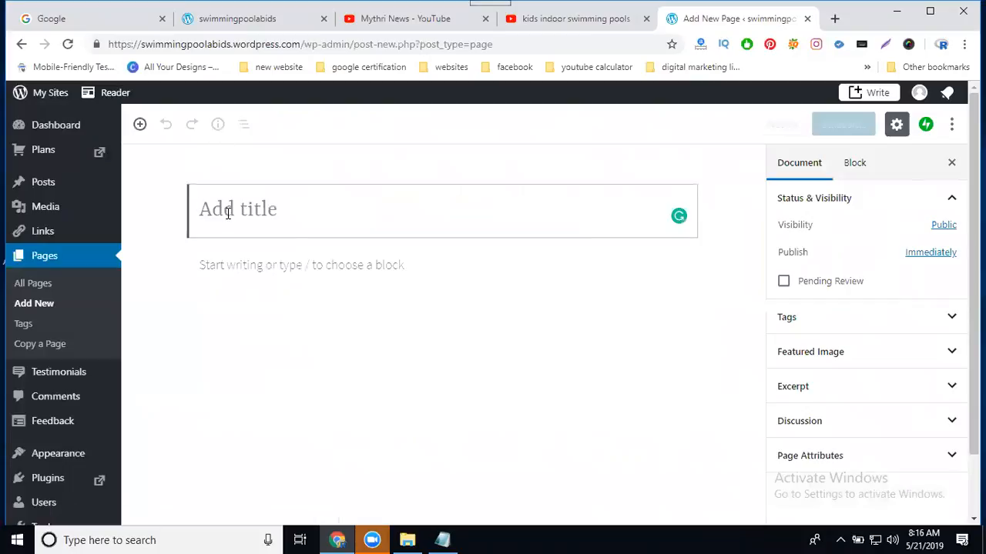
{"action": "type", "text": "Videos"}
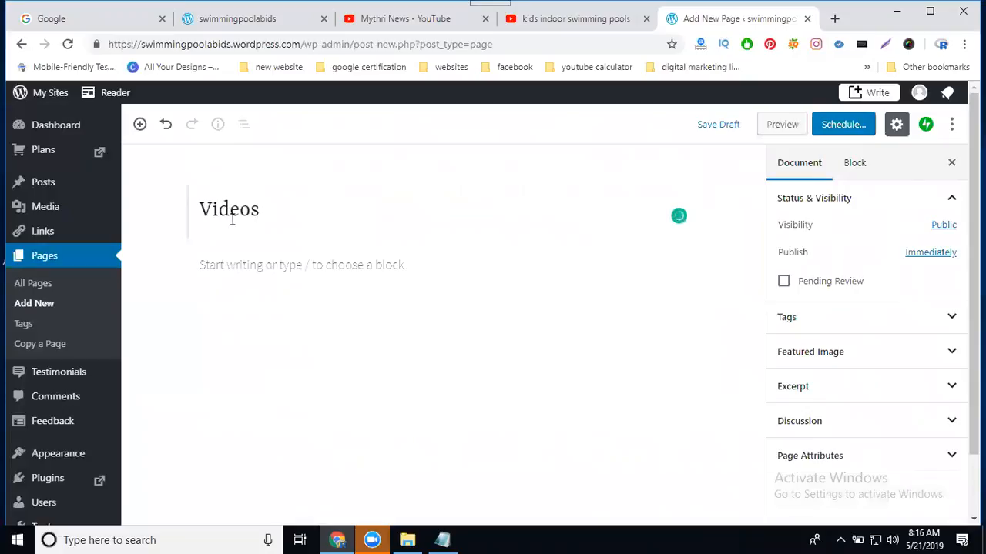
Step: Add an image block below the title and upload "hyderabad abids pool" from the swimming pool project's abids folder
{"action": "left_click", "coordinate": [239, 261]}
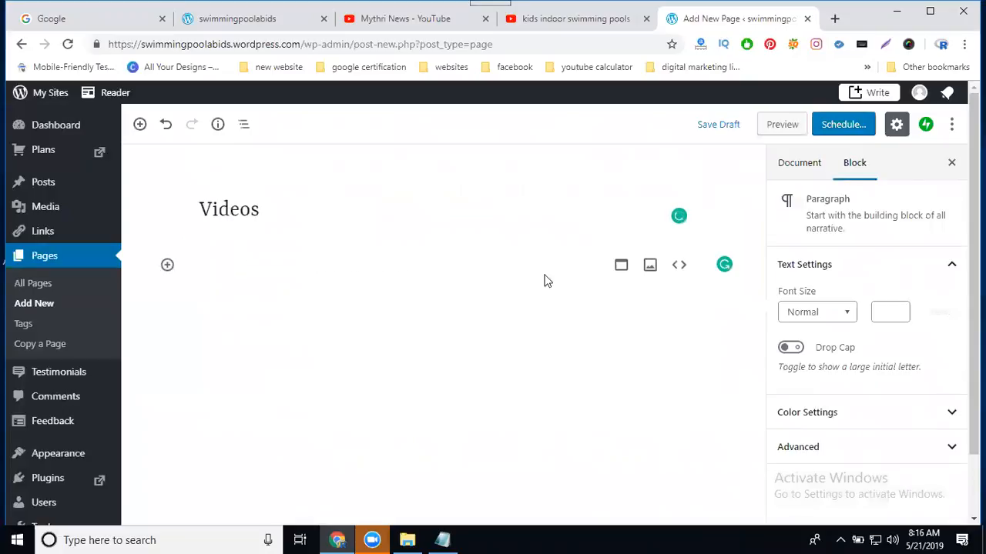
{"action": "left_click", "coordinate": [649, 265]}
{"action": "left_click", "coordinate": [408, 339]}
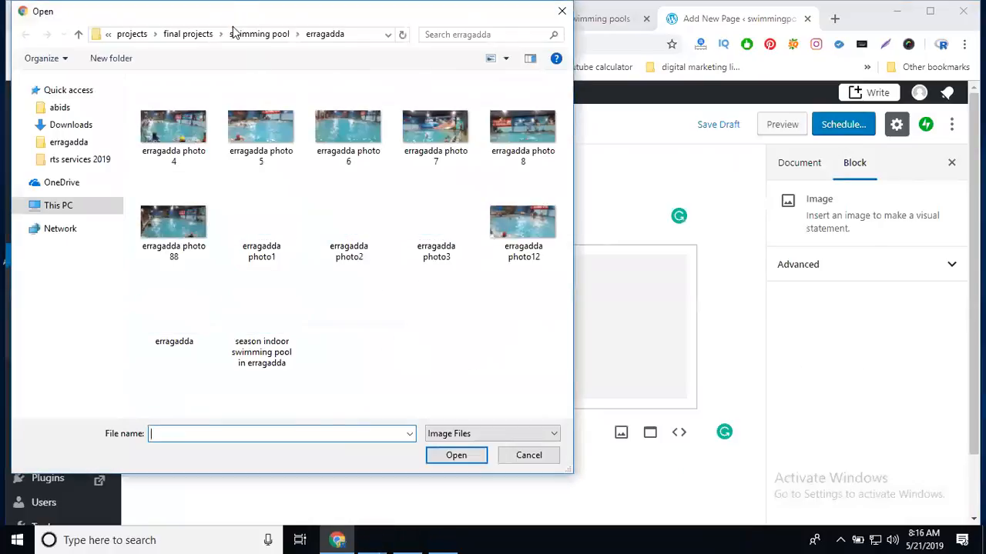
{"action": "left_click", "coordinate": [189, 33]}
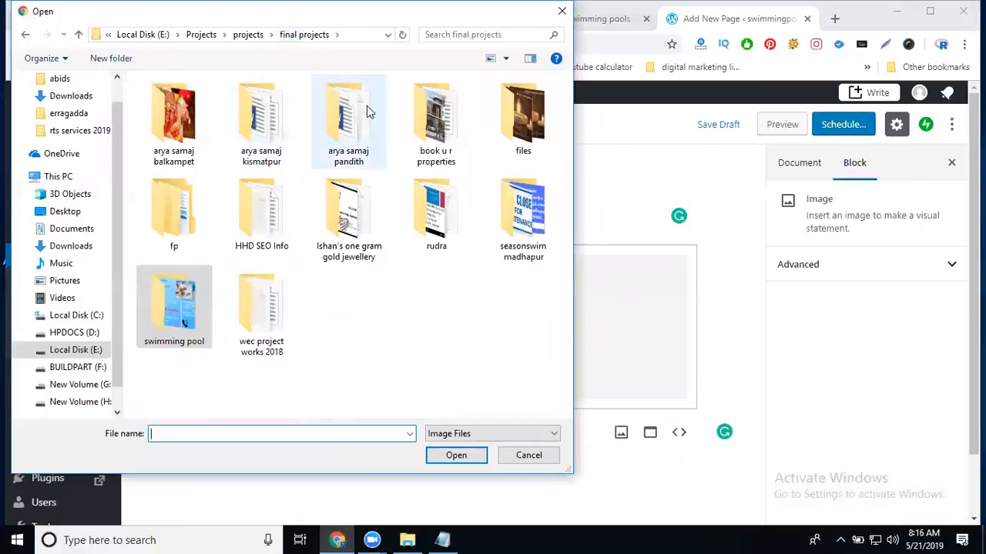
{"action": "double_click", "coordinate": [193, 312]}
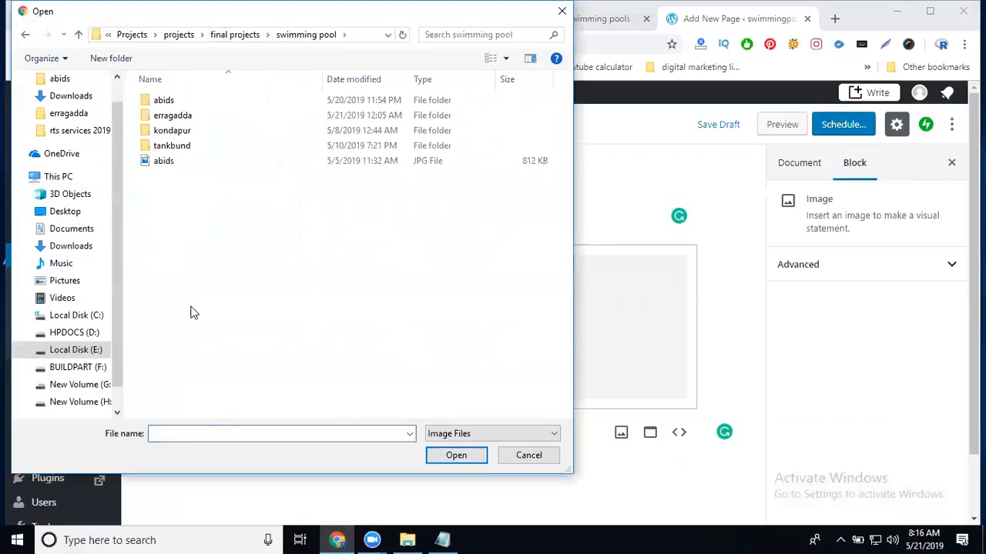
{"action": "double_click", "coordinate": [164, 100]}
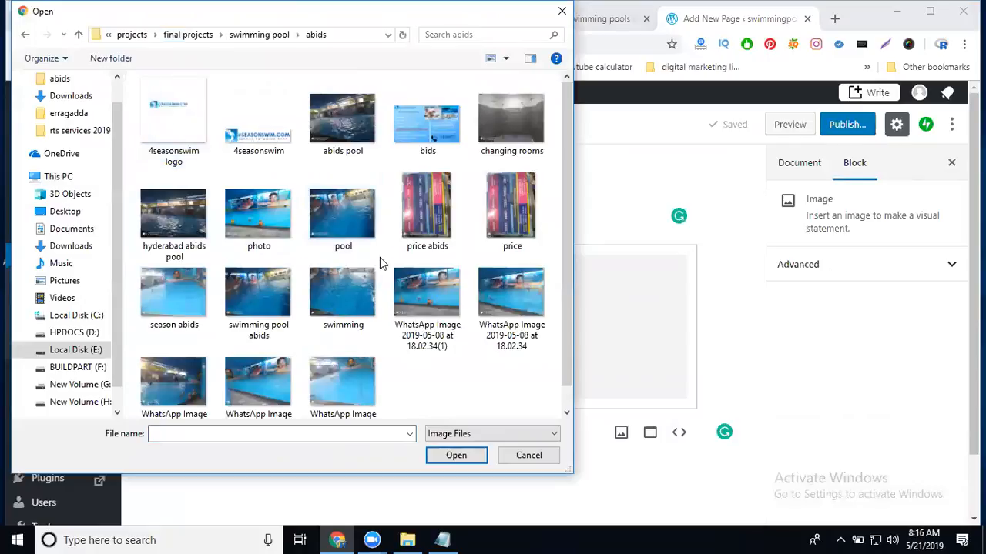
{"action": "left_click", "coordinate": [175, 224]}
{"action": "double_click", "coordinate": [175, 219]}
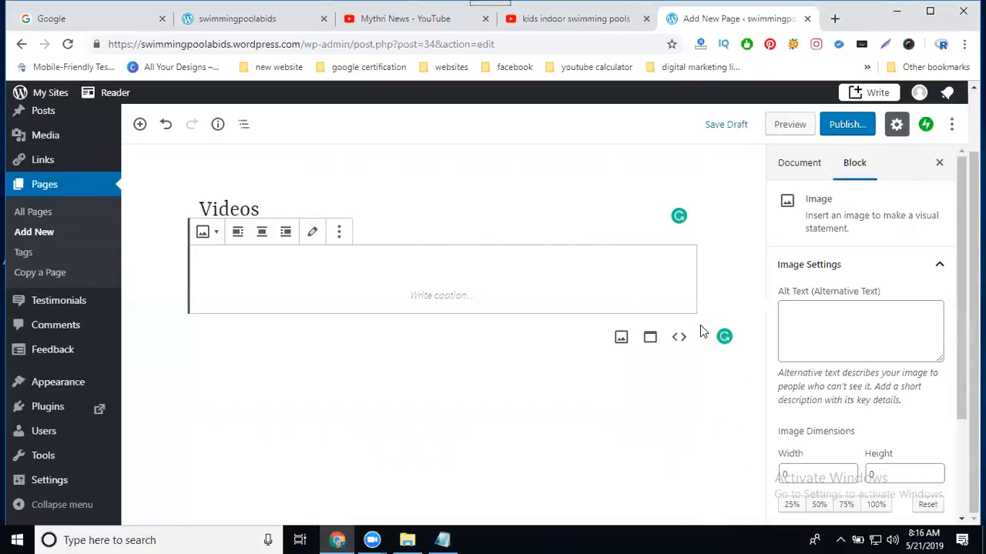
{"action": "scroll", "coordinate": [576, 320], "scroll_direction": "down", "scroll_amount": 3}
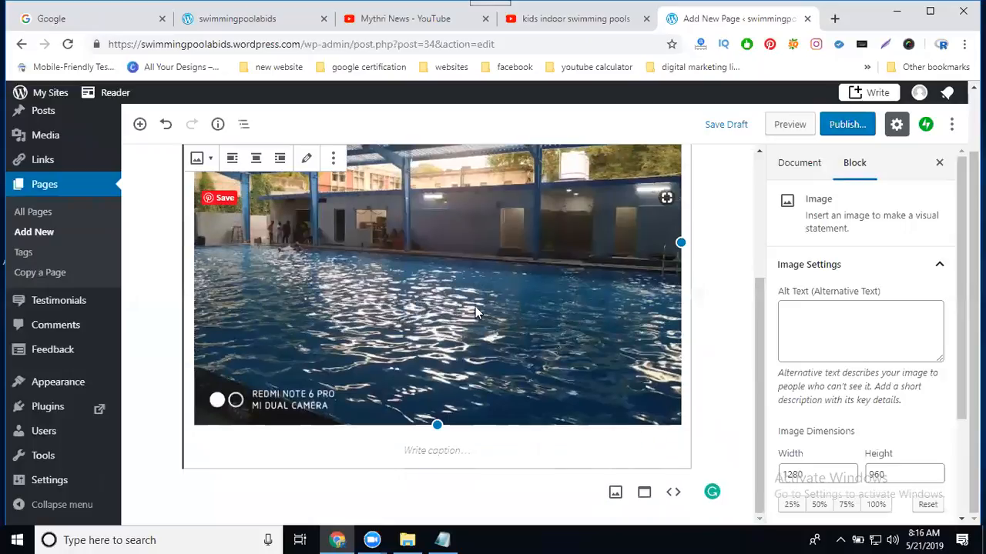
{"action": "scroll", "coordinate": [475, 307], "scroll_direction": "up", "scroll_amount": 1}
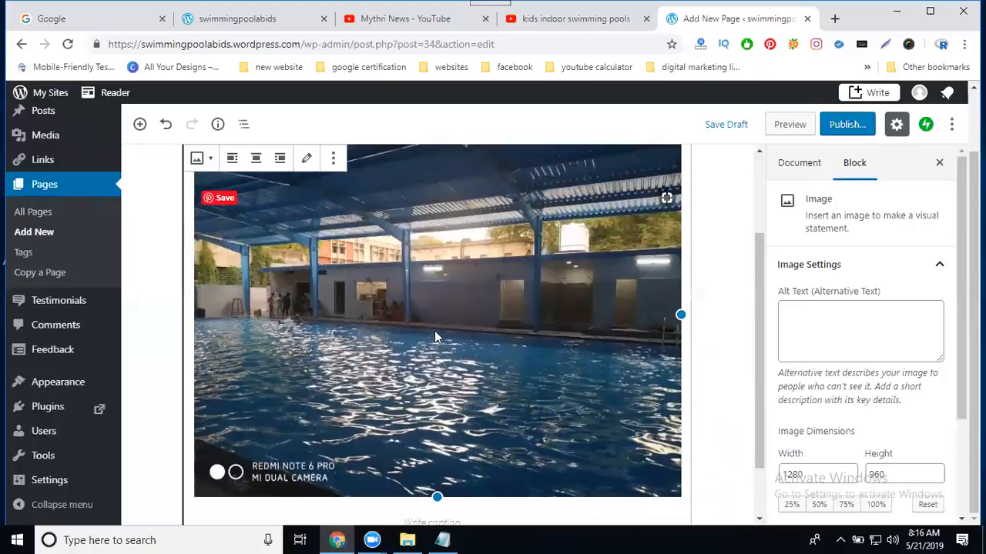
{"action": "scroll", "coordinate": [670, 283], "scroll_direction": "down", "scroll_amount": 1}
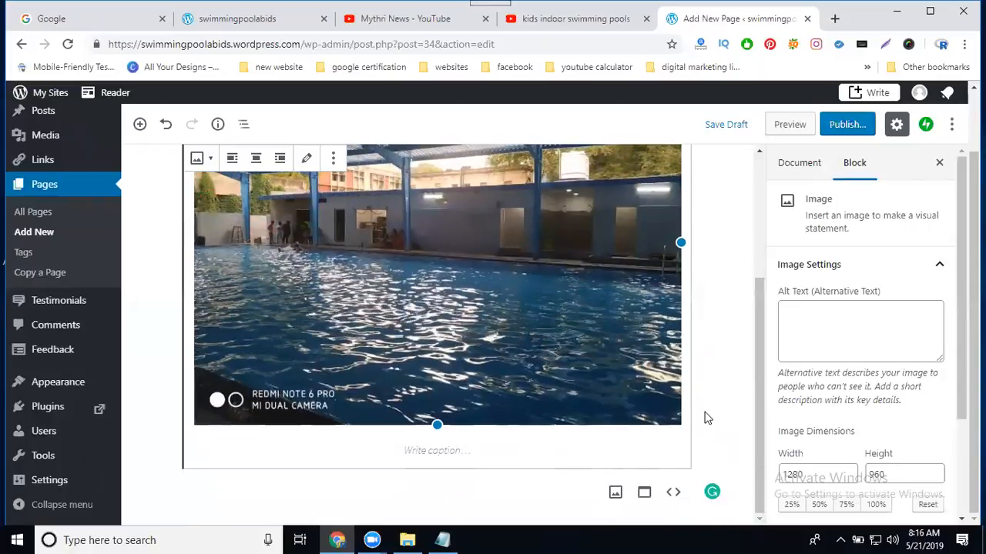
{"action": "scroll", "coordinate": [700, 361], "scroll_direction": "up", "scroll_amount": 1}
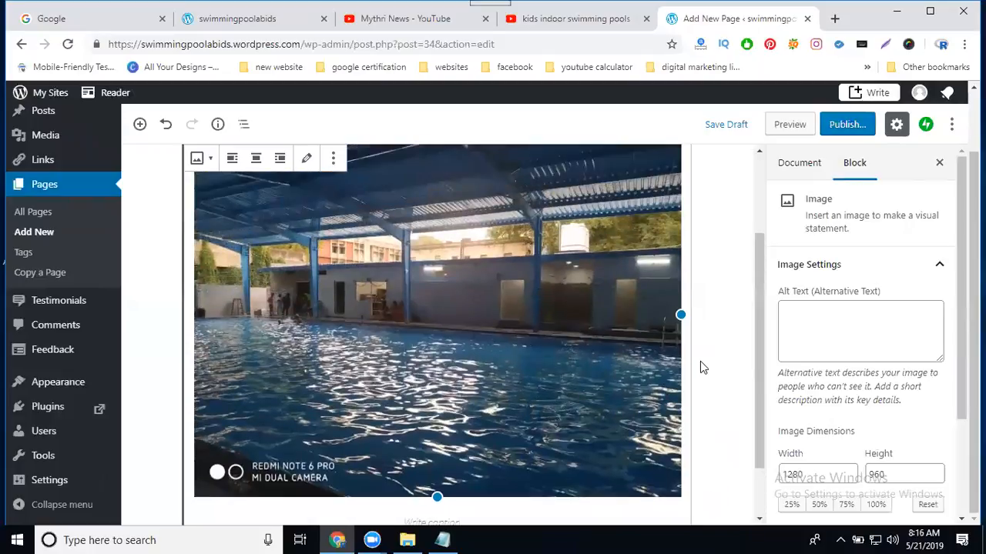
Step: Return to the YouTube video, dismiss the share dialog and copy the video's page address
{"action": "left_click", "coordinate": [551, 20]}
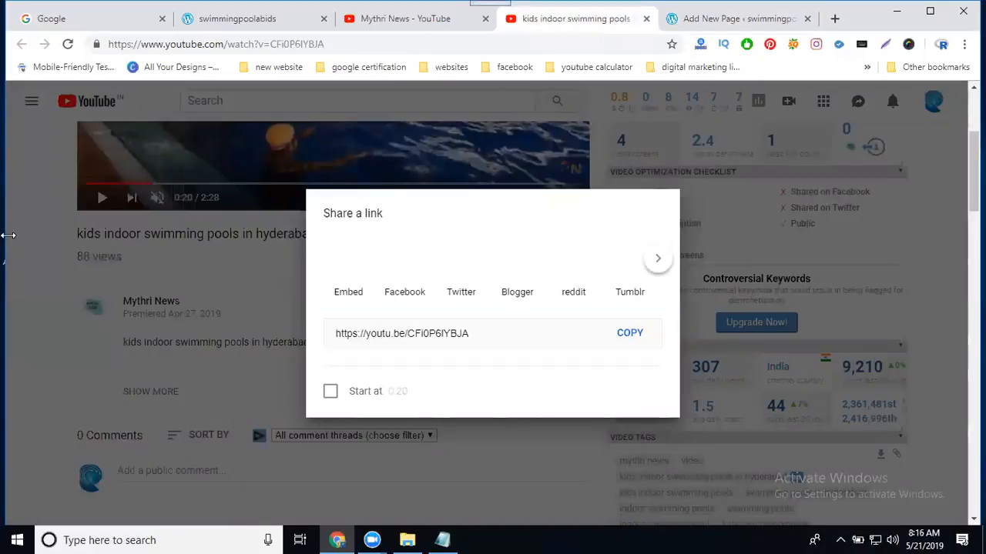
{"action": "left_click", "coordinate": [52, 242]}
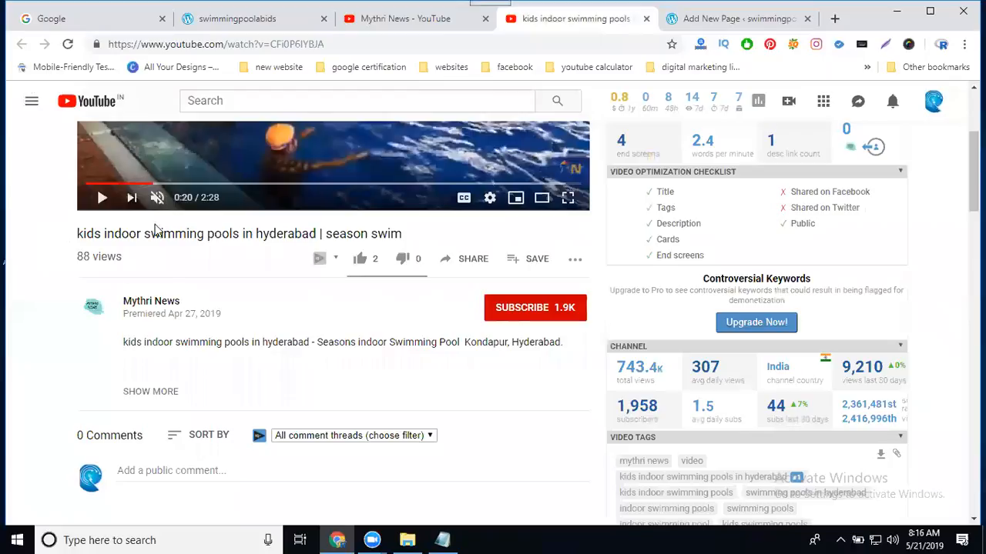
{"action": "left_click", "coordinate": [267, 48]}
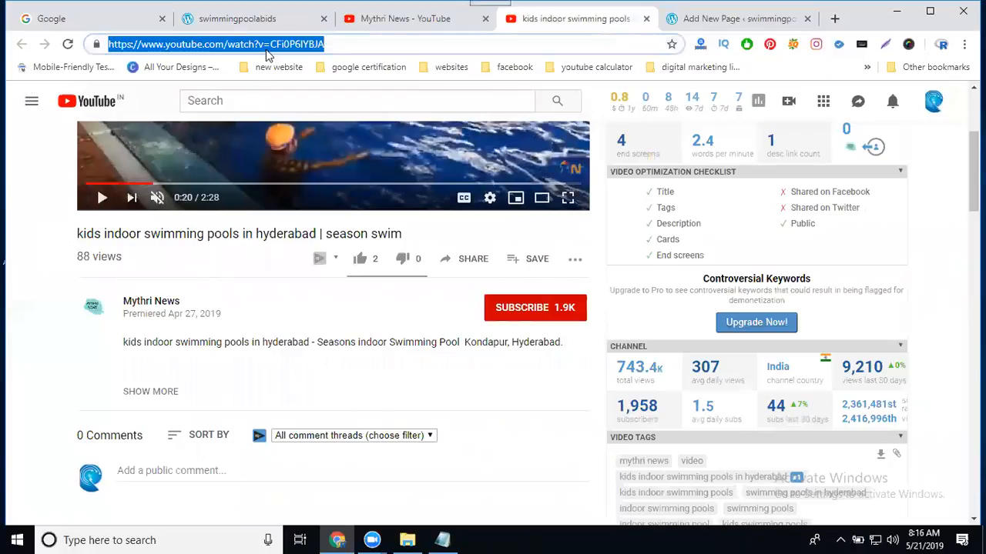
{"action": "left_click", "coordinate": [724, 23]}
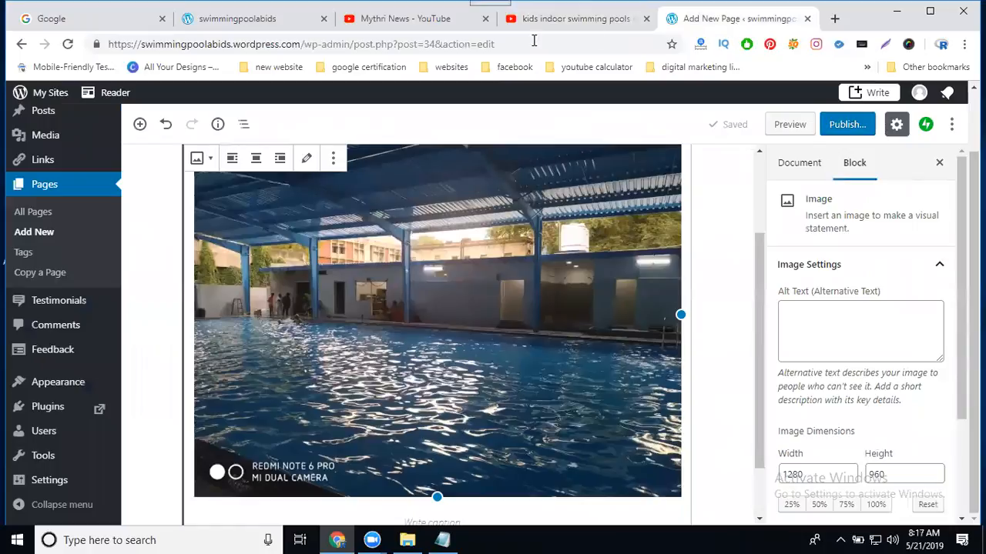
{"action": "left_click", "coordinate": [138, 126]}
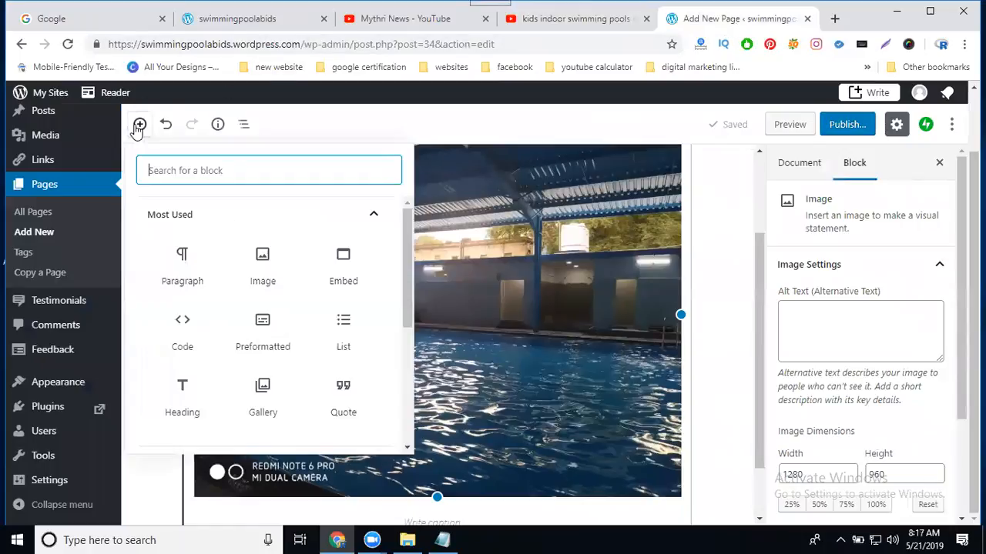
{"action": "scroll", "coordinate": [247, 252], "scroll_direction": "down", "scroll_amount": 3}
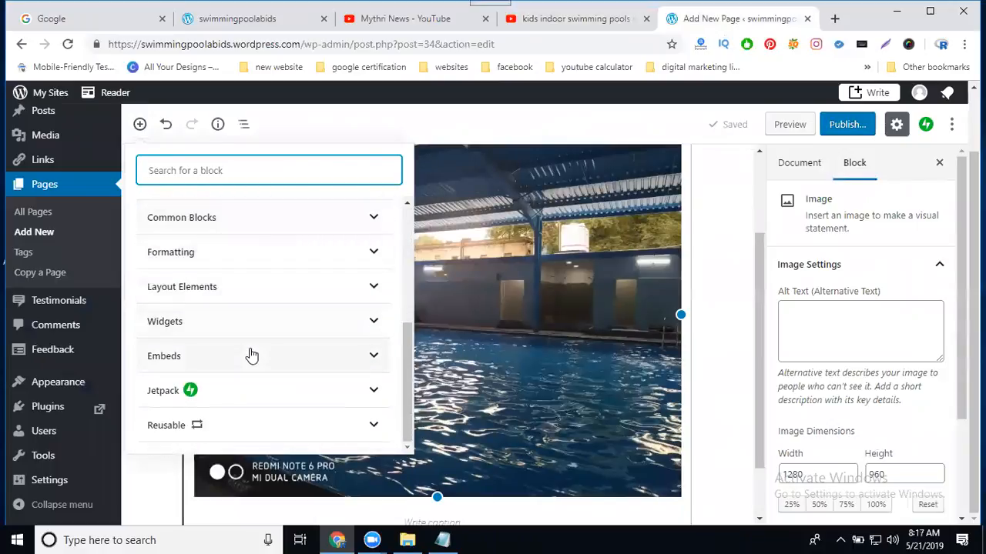
{"action": "left_click", "coordinate": [252, 355]}
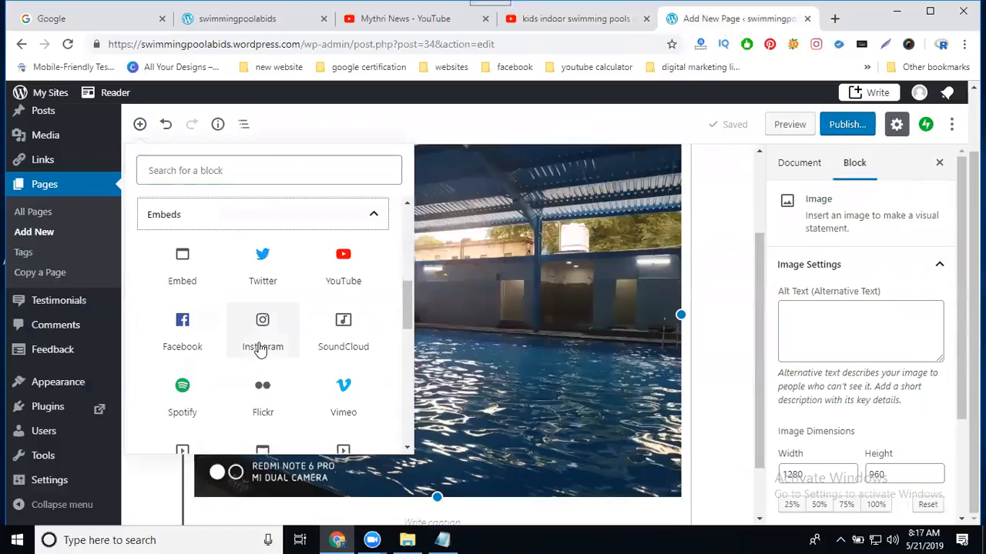
{"action": "left_click", "coordinate": [345, 284]}
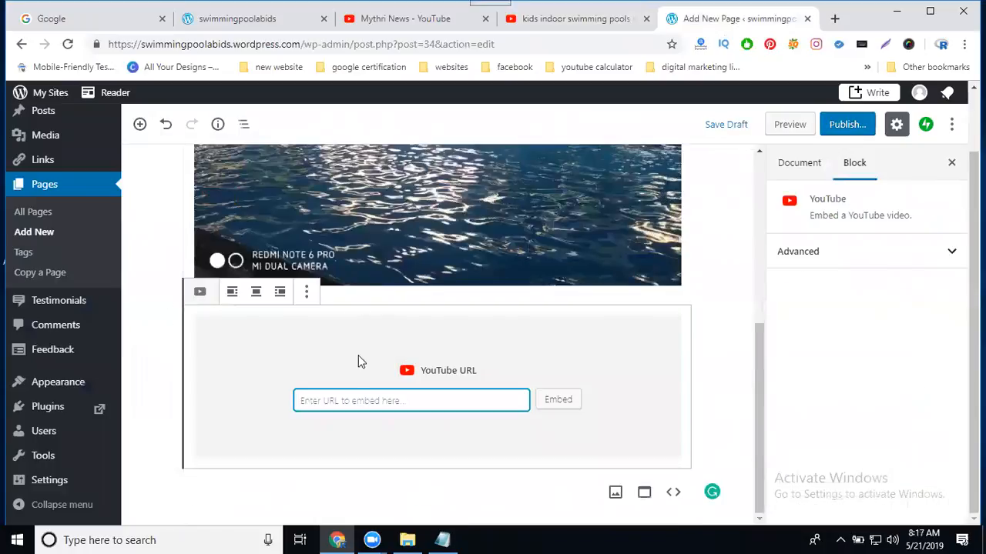
{"action": "type", "text": "https://www.youtube.com/watch?v=CFI0P6IYpLA"}
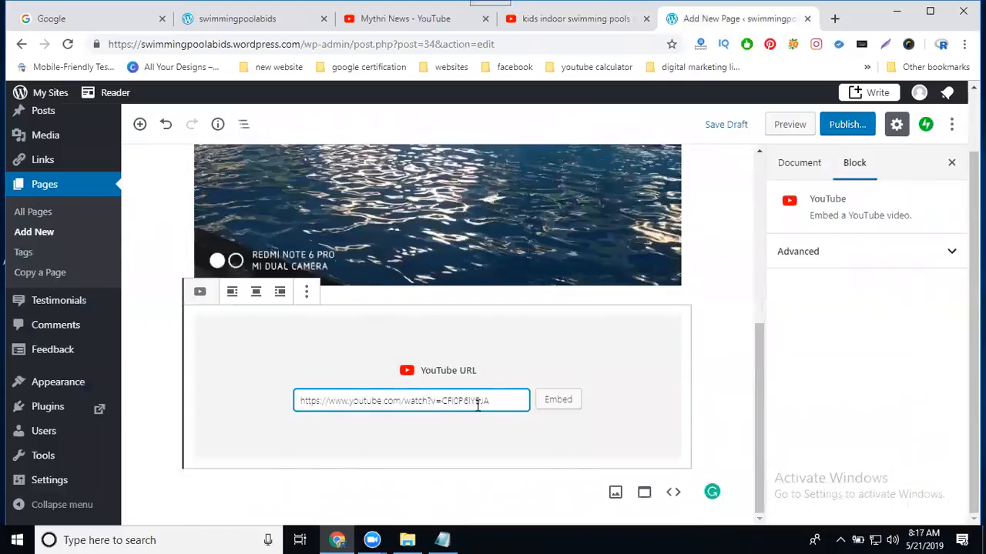
{"action": "left_click", "coordinate": [543, 399]}
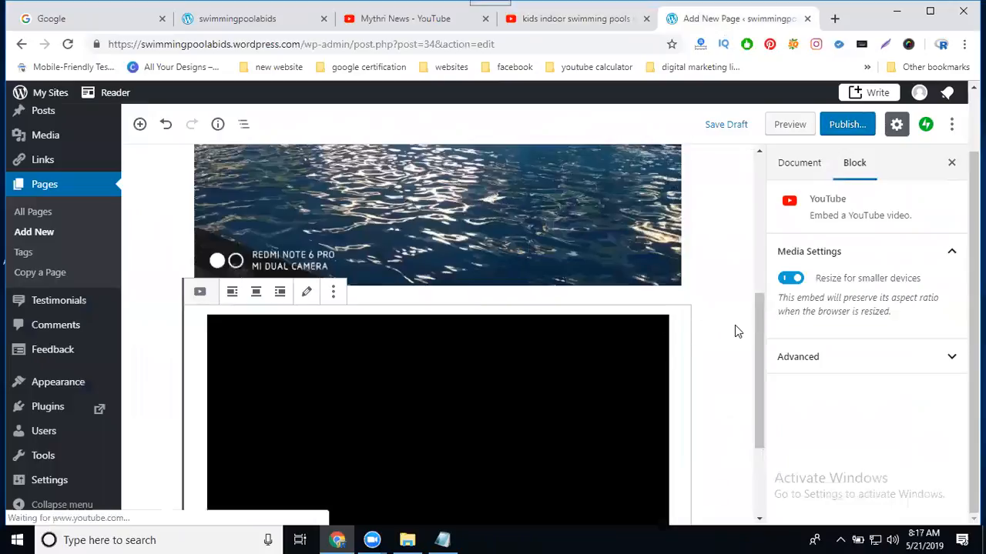
{"action": "scroll", "coordinate": [735, 325], "scroll_direction": "down", "scroll_amount": 2}
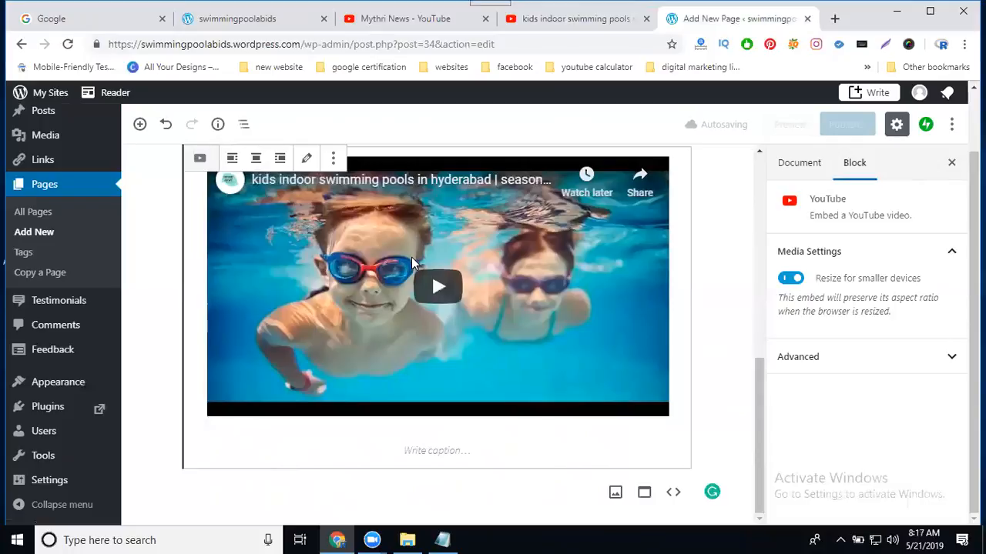
Step: Copy the iframe embed code from the YouTube video's share options and return to the WordPress page editor
{"action": "left_click", "coordinate": [543, 26]}
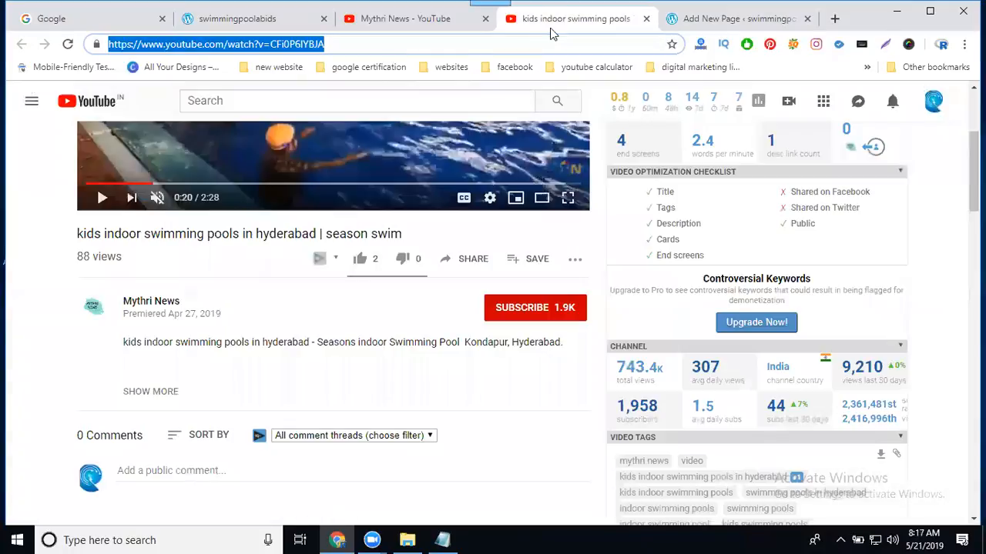
{"action": "left_click", "coordinate": [474, 260]}
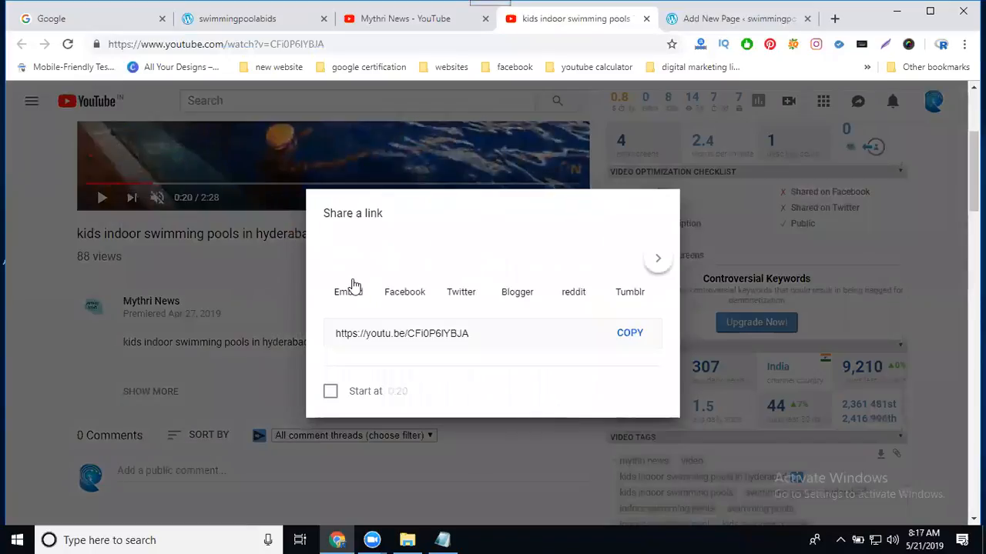
{"action": "left_click", "coordinate": [354, 286]}
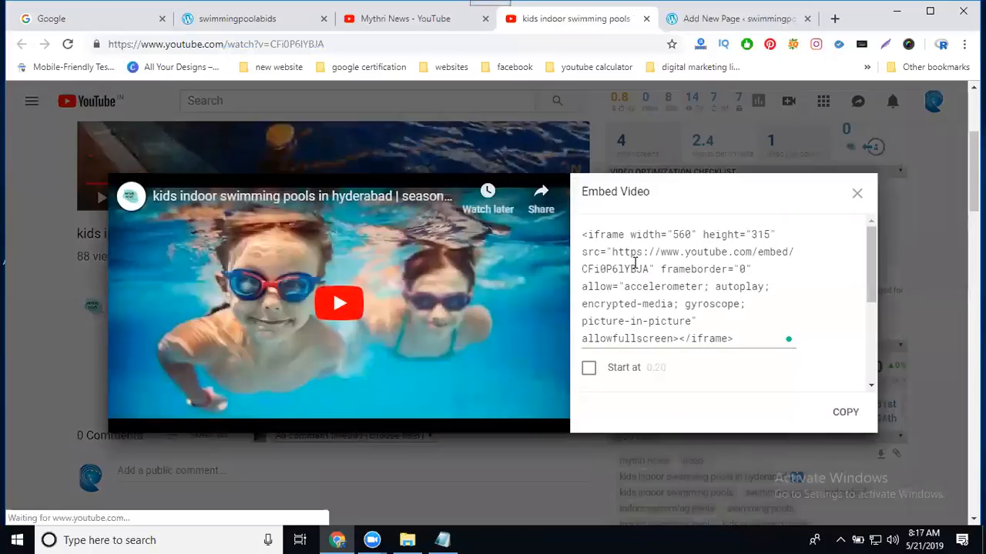
{"action": "left_click", "coordinate": [635, 262]}
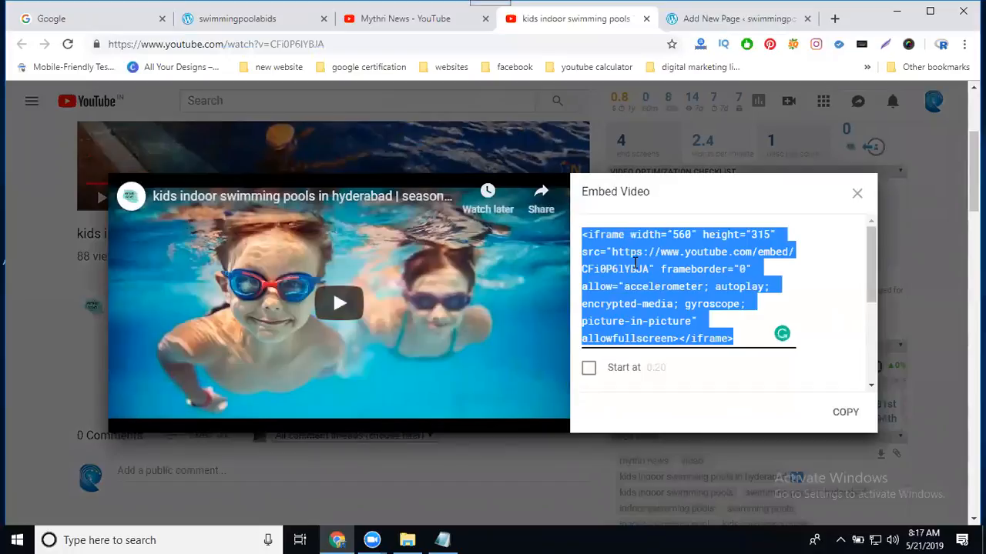
{"action": "left_click", "coordinate": [687, 234]}
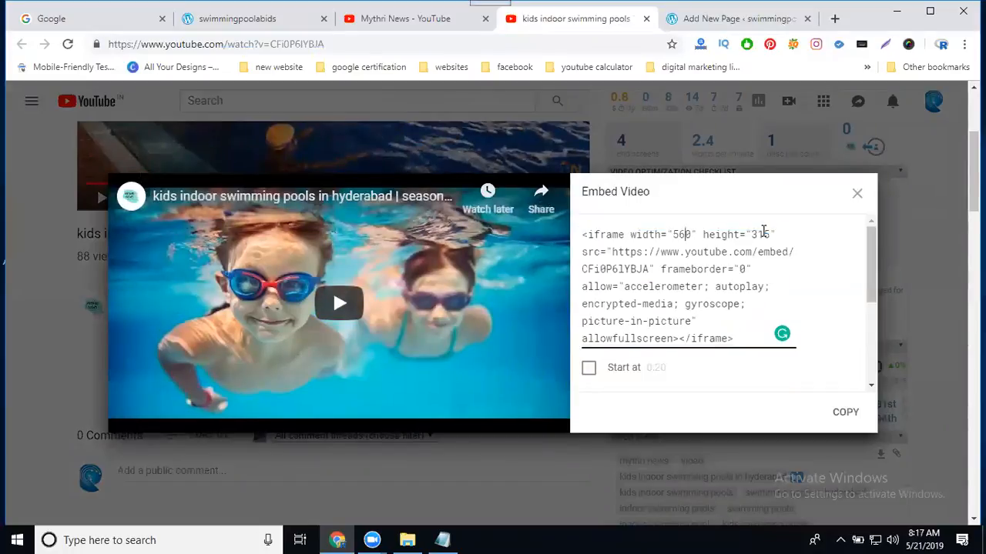
{"action": "key", "text": "ctrl+a"}
{"action": "key", "text": "ctrl+c"}
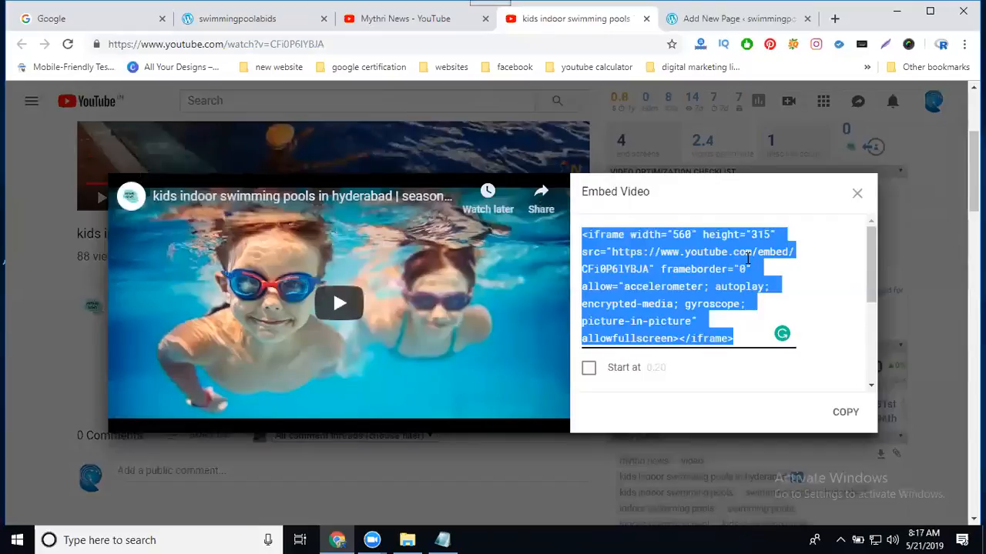
{"action": "left_click", "coordinate": [732, 21]}
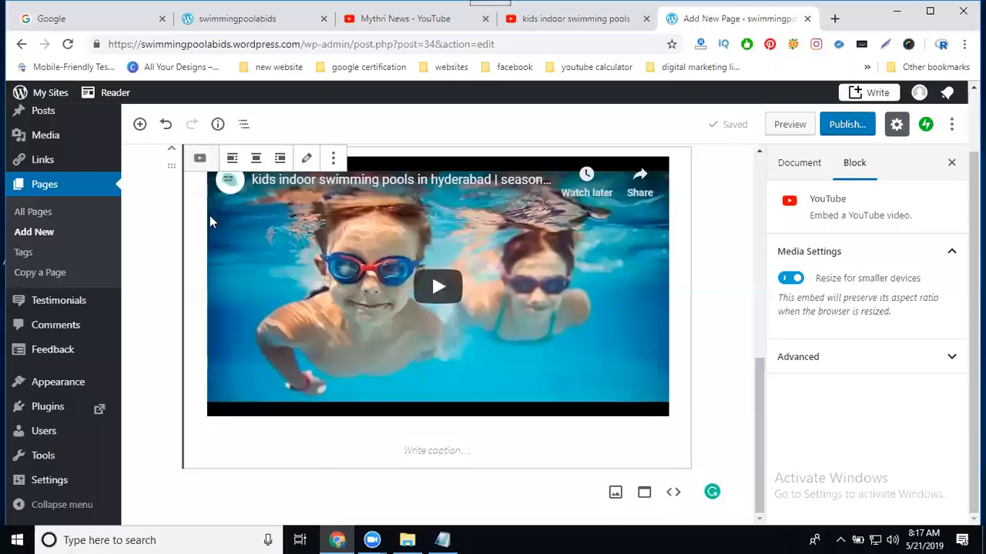
Step: Add a Code block from the Formatting blocks below the YouTube video and paste the copied iframe embed code into it
{"action": "left_click", "coordinate": [141, 126]}
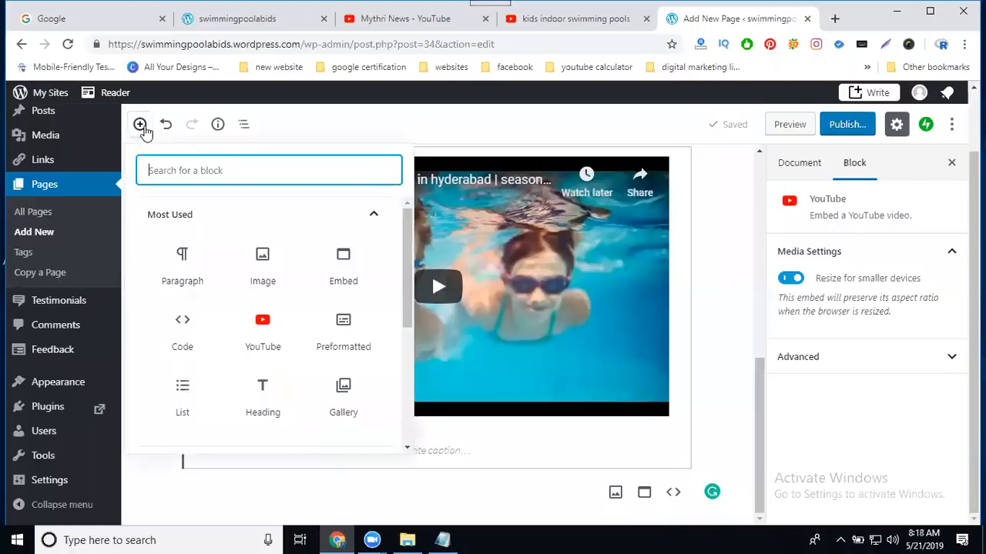
{"action": "scroll", "coordinate": [380, 314], "scroll_direction": "down", "scroll_amount": 5}
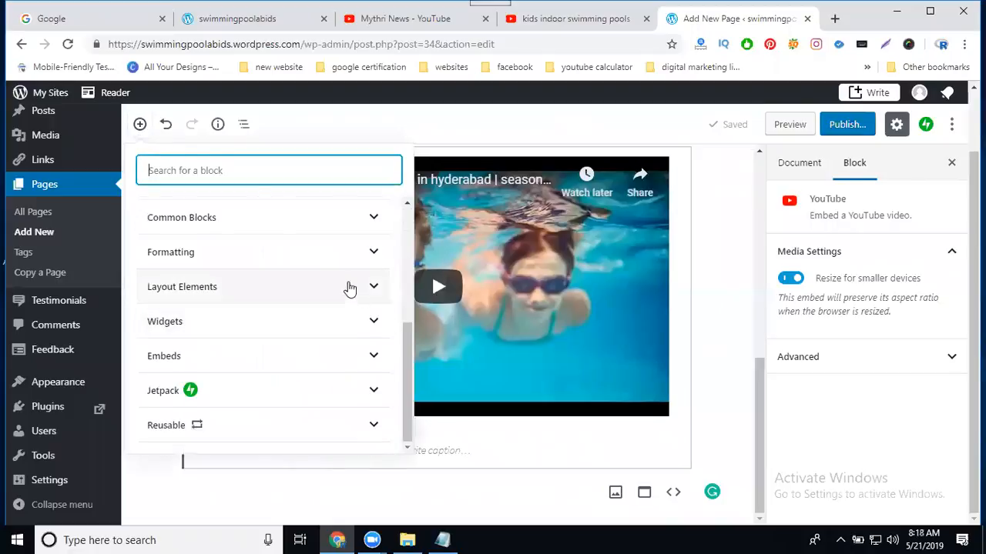
{"action": "left_click", "coordinate": [352, 259]}
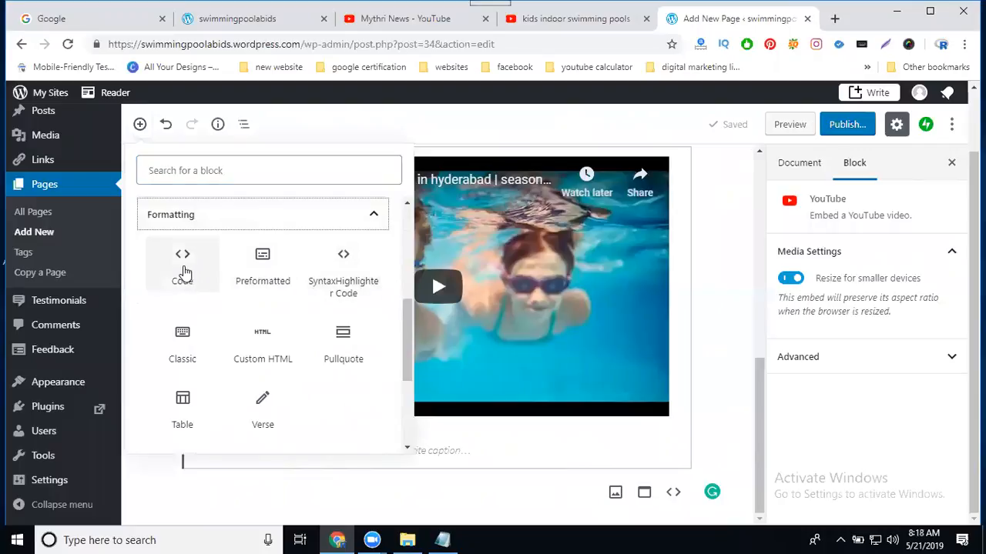
{"action": "left_click", "coordinate": [183, 270]}
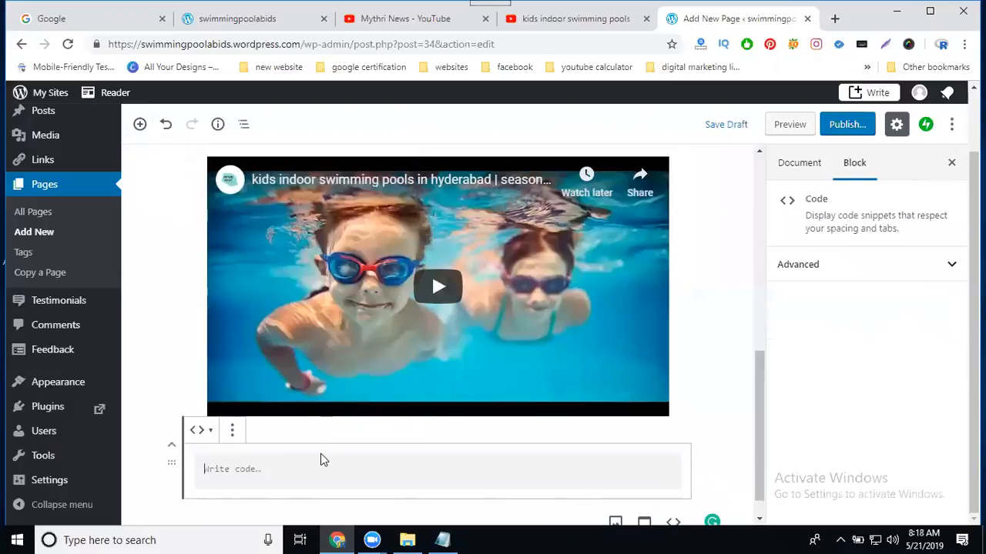
{"action": "key", "text": "ctrl+v"}
{"action": "scroll", "coordinate": [195, 278], "scroll_direction": "down", "scroll_amount": 1}
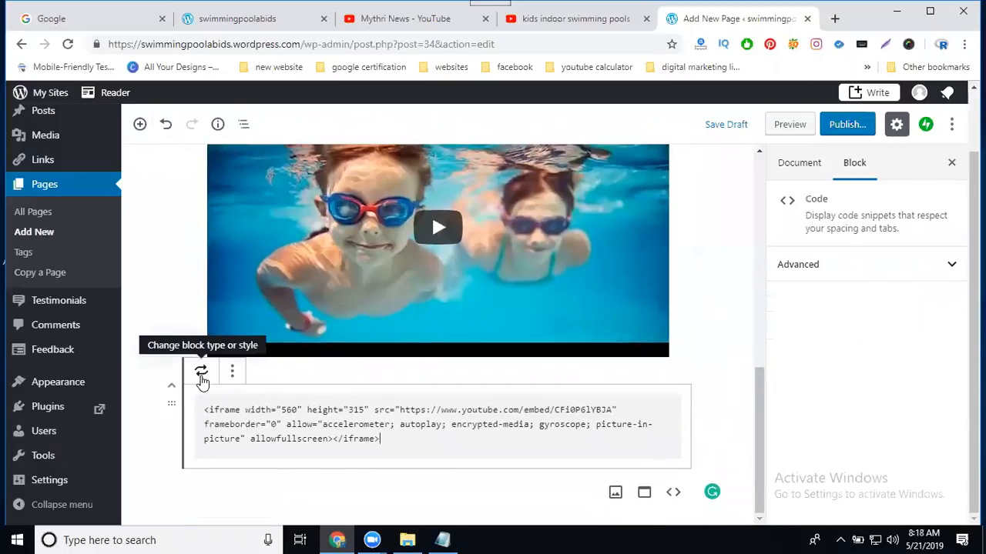
Step: Convert the Code block containing the iframe embed code to a Preformatted block
{"action": "left_click", "coordinate": [201, 373]}
{"action": "left_click", "coordinate": [223, 449]}
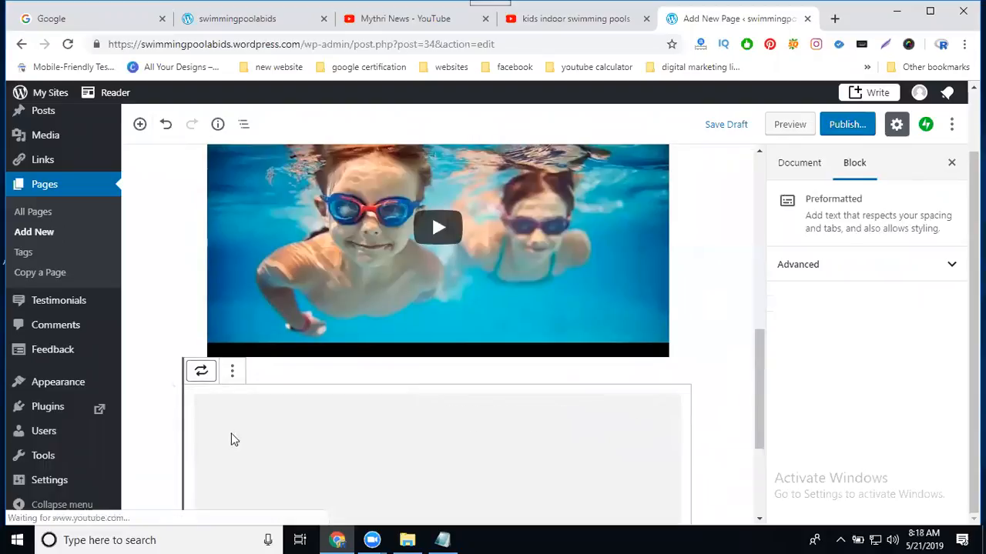
{"action": "scroll", "coordinate": [223, 447], "scroll_direction": "down", "scroll_amount": 3}
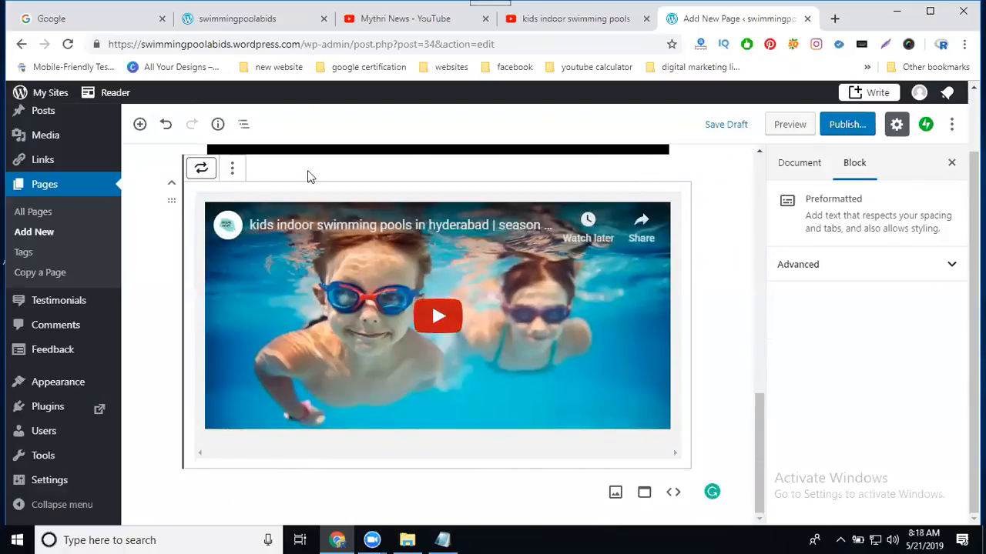
Step: Edit the Preformatted block as HTML, set the iframe width to 650 and height to 400, and return to visual editing
{"action": "left_click", "coordinate": [233, 168]}
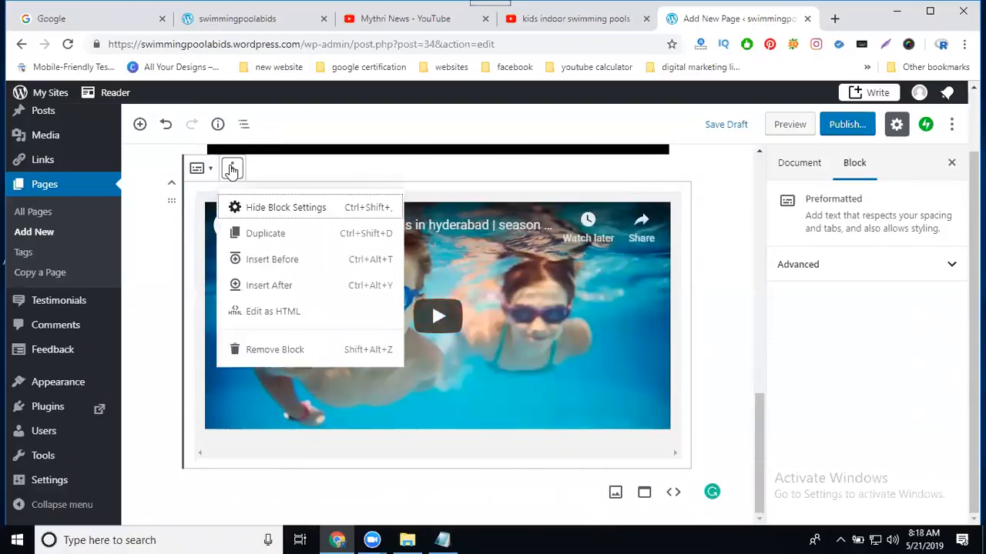
{"action": "left_click", "coordinate": [261, 312]}
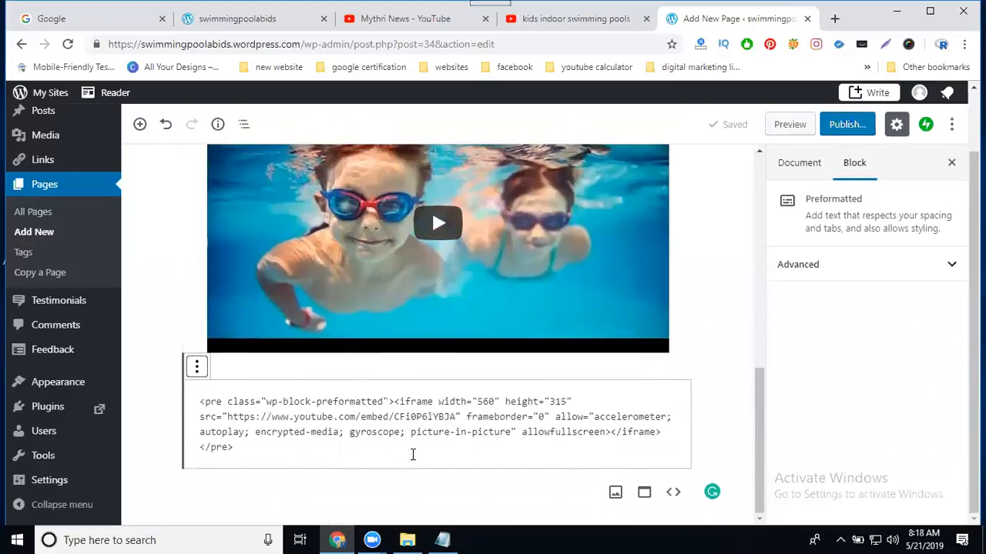
{"action": "double_click", "coordinate": [482, 401]}
{"action": "type", "text": "450"}
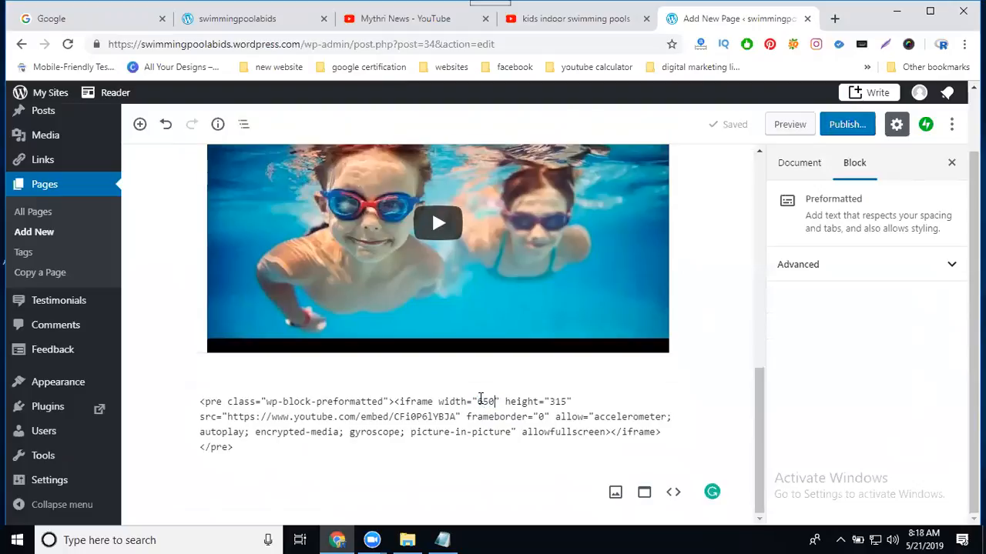
{"action": "double_click", "coordinate": [556, 401]}
{"action": "type", "text": "400"}
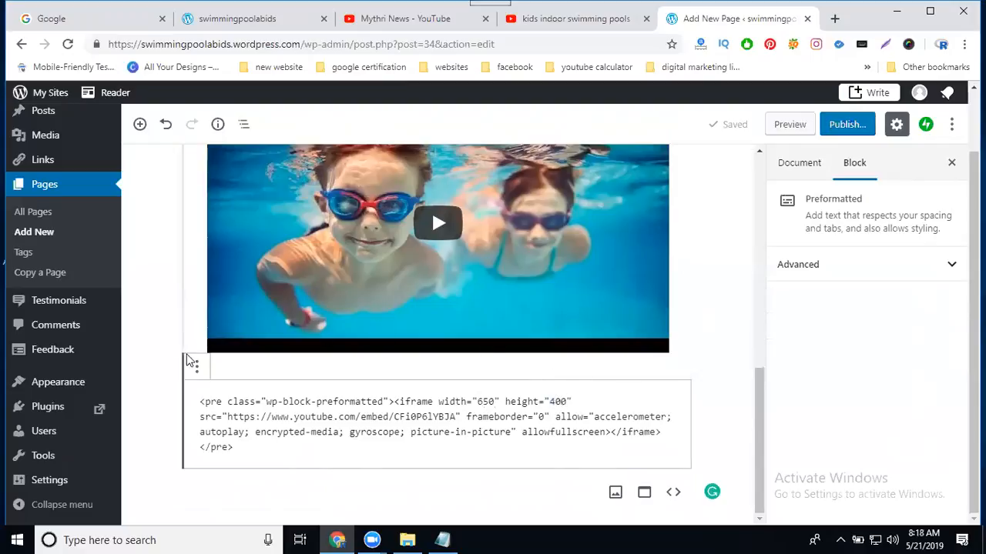
{"action": "left_click", "coordinate": [198, 367]}
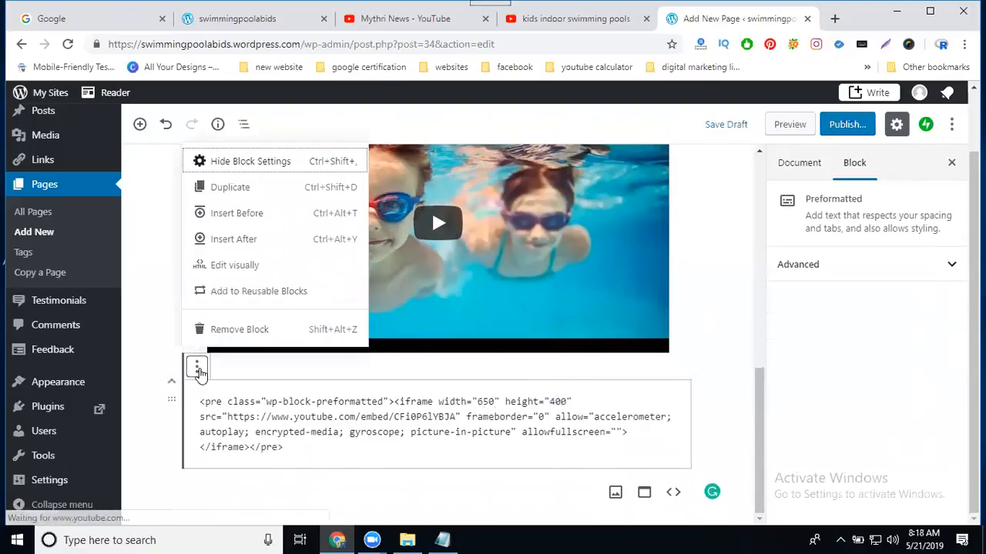
{"action": "left_click", "coordinate": [221, 270]}
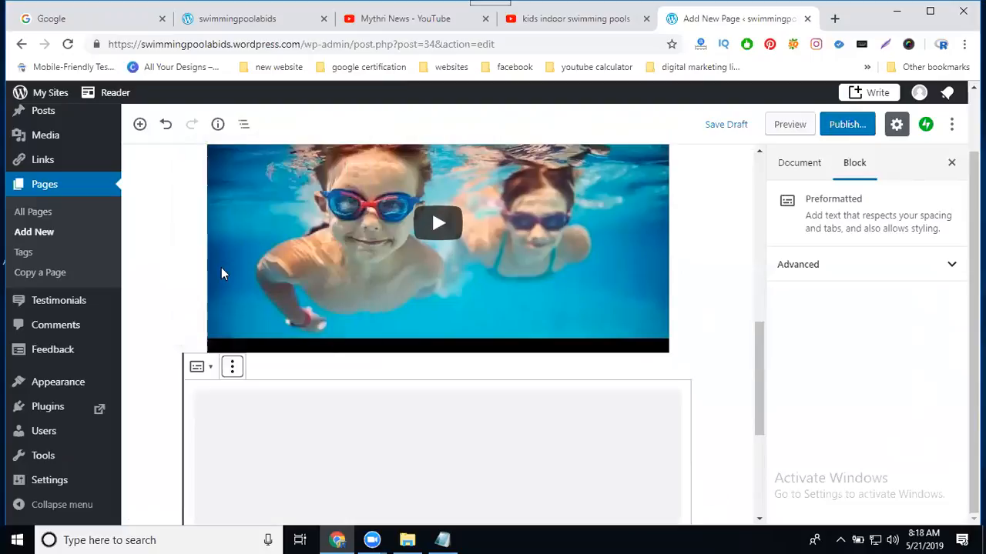
{"action": "scroll", "coordinate": [375, 271], "scroll_direction": "down", "scroll_amount": 3}
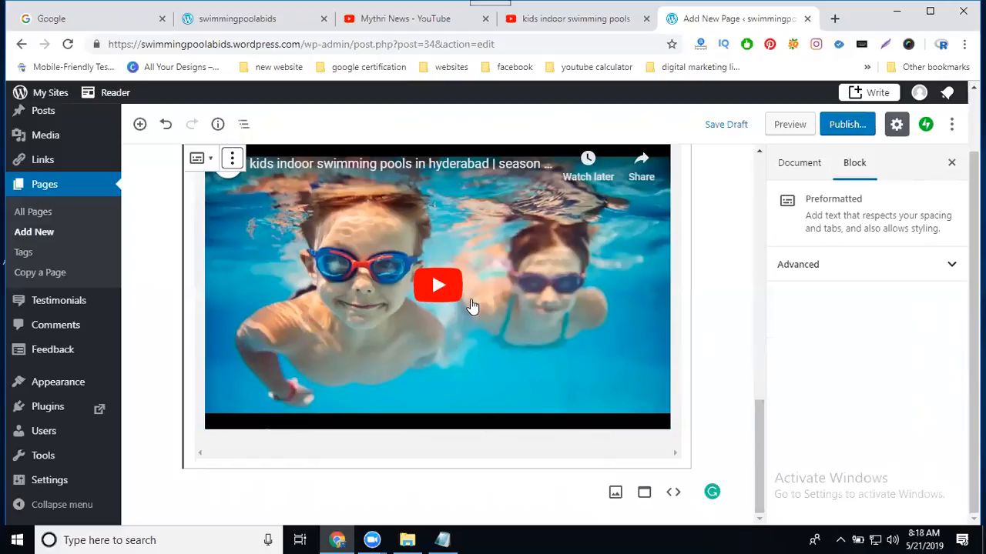
{"action": "scroll", "coordinate": [472, 305], "scroll_direction": "up", "scroll_amount": 4}
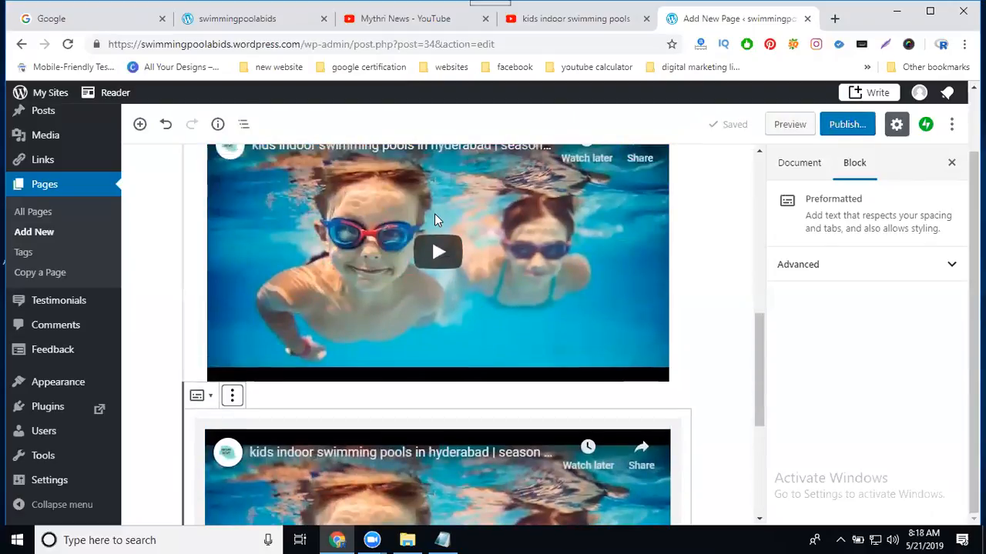
{"action": "scroll", "coordinate": [475, 279], "scroll_direction": "down", "scroll_amount": 2}
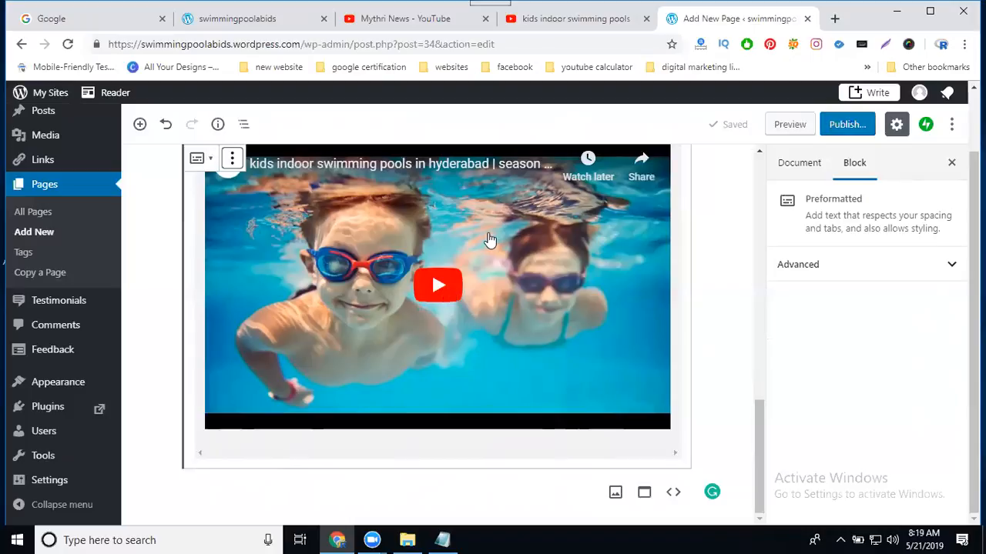
{"action": "left_click", "coordinate": [140, 126]}
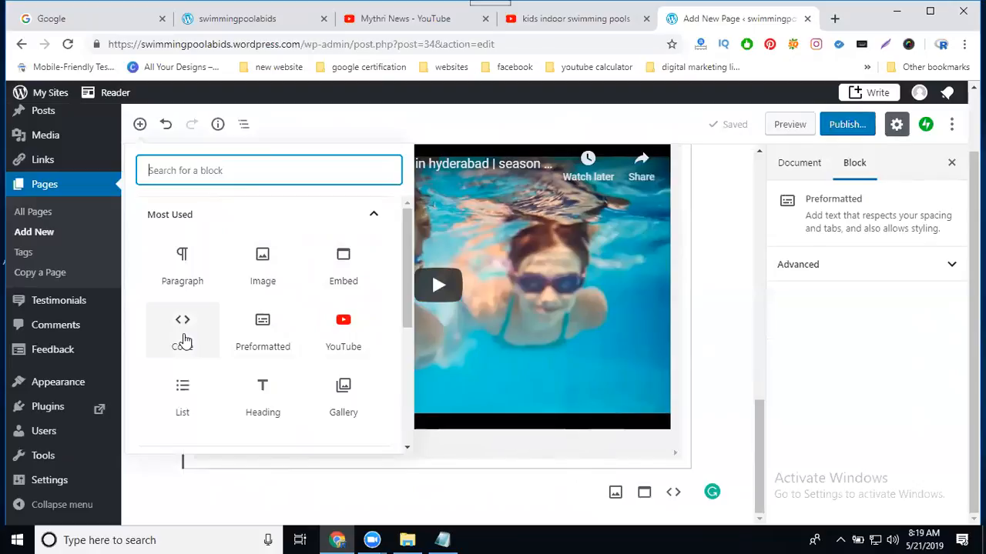
{"action": "left_click", "coordinate": [712, 282]}
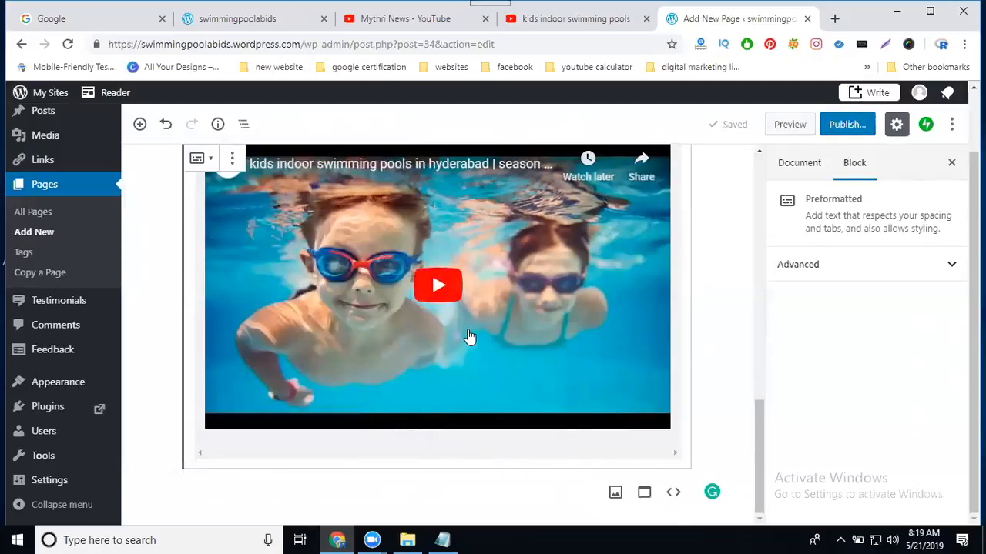
Step: Remove the YouTube block between the pool image and the Preformatted video block
{"action": "scroll", "coordinate": [470, 337], "scroll_direction": "up", "scroll_amount": 5}
{"action": "scroll", "coordinate": [470, 337], "scroll_direction": "down", "scroll_amount": 2}
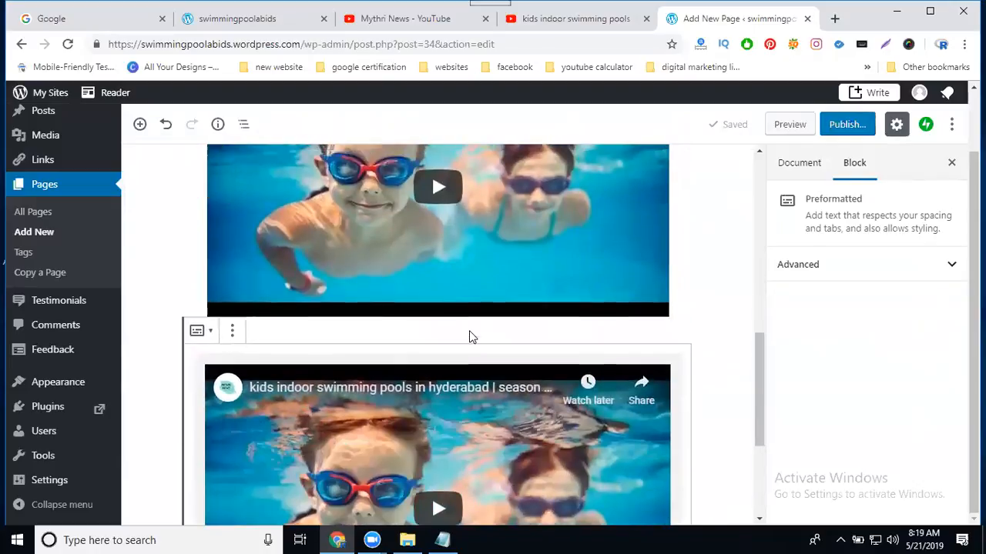
{"action": "scroll", "coordinate": [447, 308], "scroll_direction": "up", "scroll_amount": 1}
{"action": "left_click", "coordinate": [423, 289]}
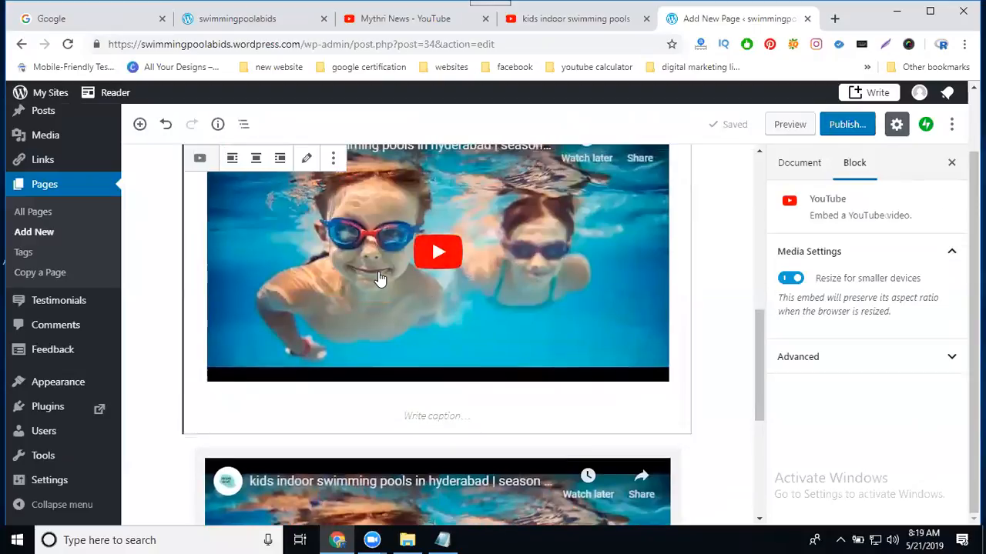
{"action": "left_click", "coordinate": [333, 159]}
{"action": "left_click", "coordinate": [371, 368]}
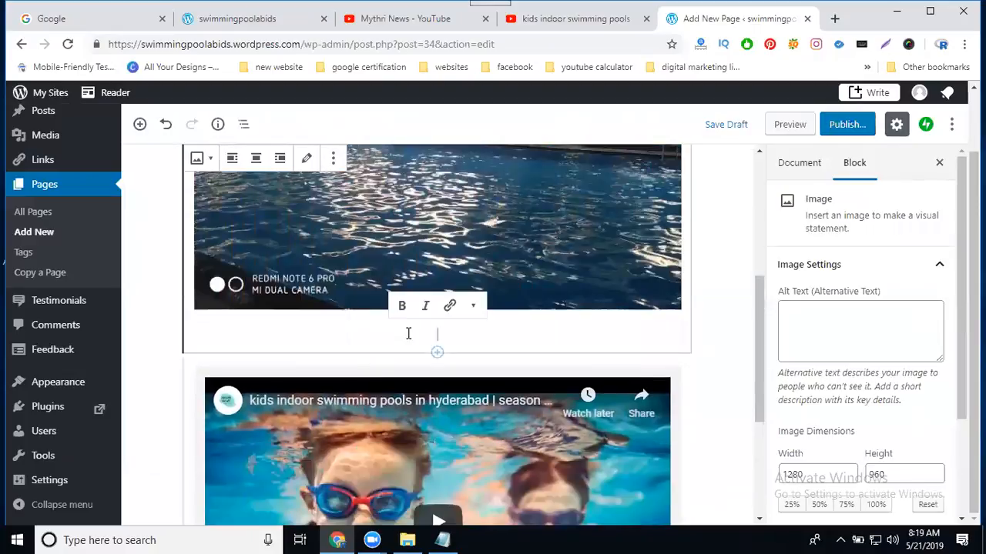
Step: Publish the Videos page immediately with public visibility
{"action": "scroll", "coordinate": [412, 335], "scroll_direction": "down", "scroll_amount": 3}
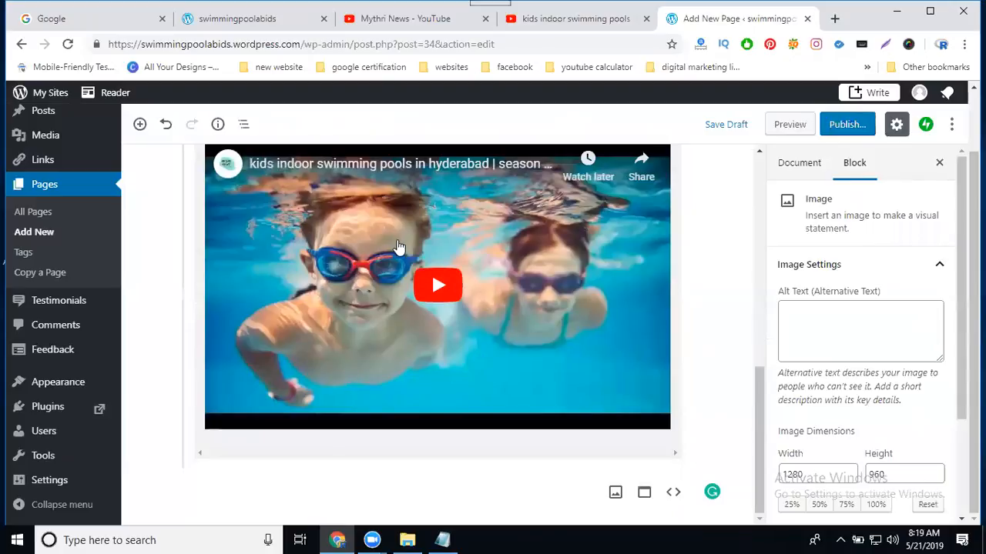
{"action": "left_click", "coordinate": [846, 125]}
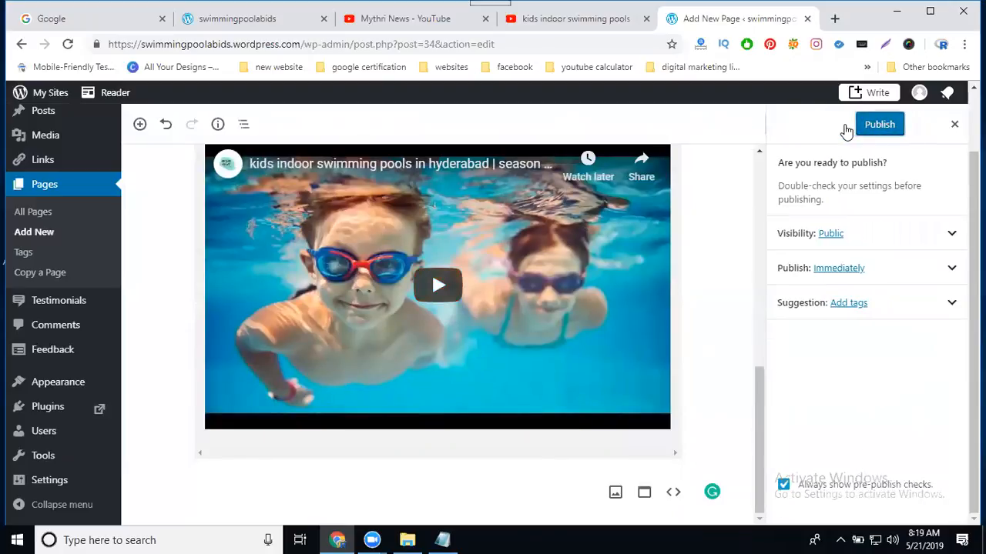
{"action": "left_click", "coordinate": [880, 126]}
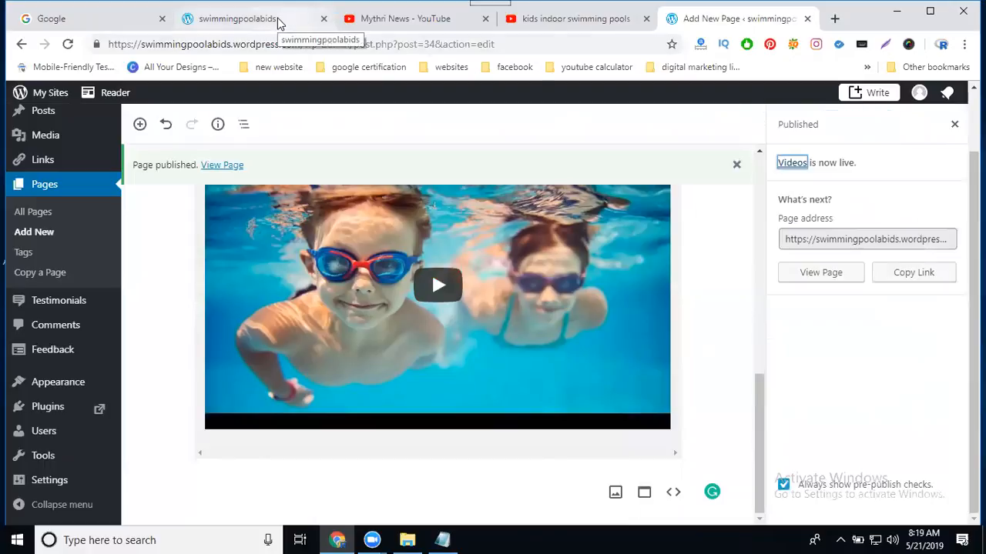
Step: Reload the live swimmingpoolabids site, open its Videos page and check the pool image and embedded video
{"action": "left_click", "coordinate": [279, 23]}
{"action": "left_click", "coordinate": [67, 46]}
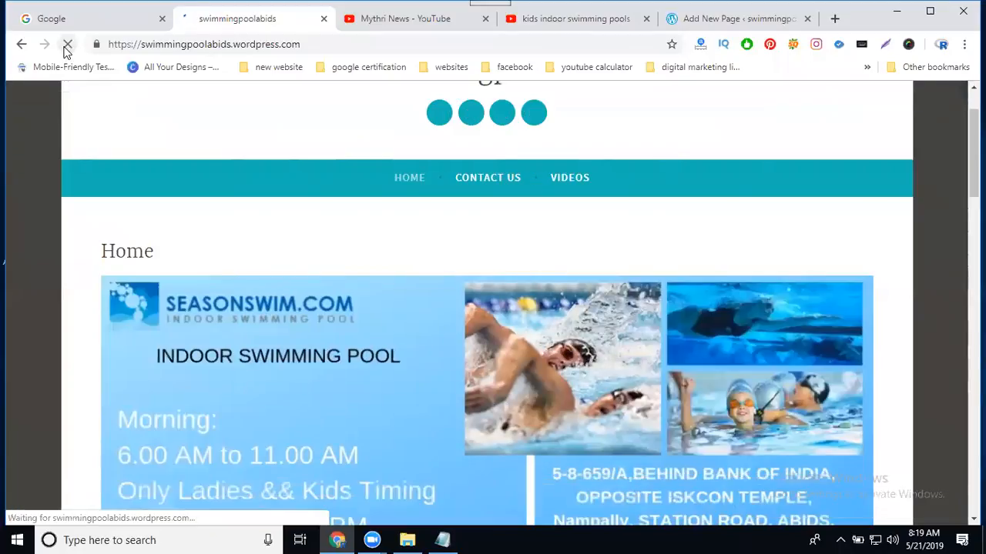
{"action": "left_click", "coordinate": [566, 182]}
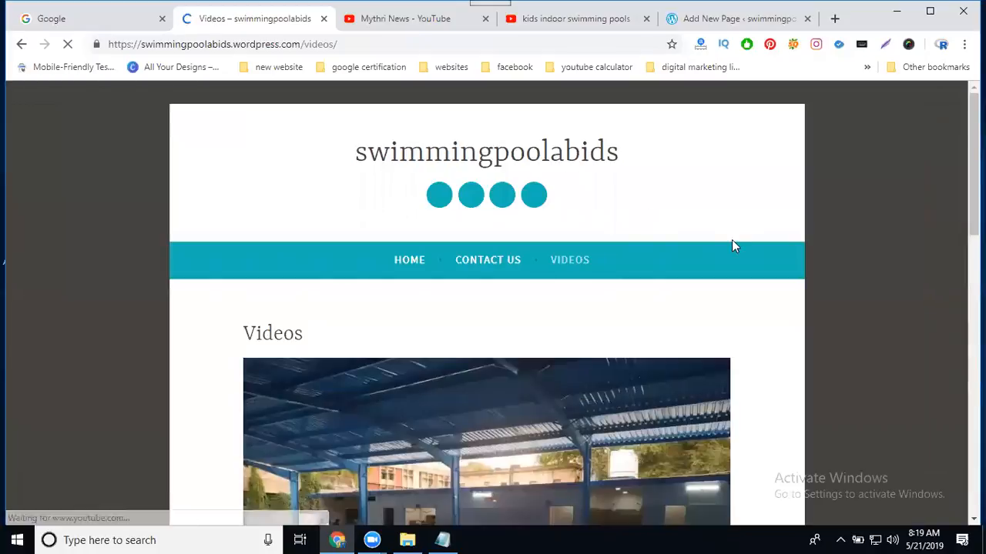
{"action": "scroll", "coordinate": [732, 247], "scroll_direction": "down", "scroll_amount": 3}
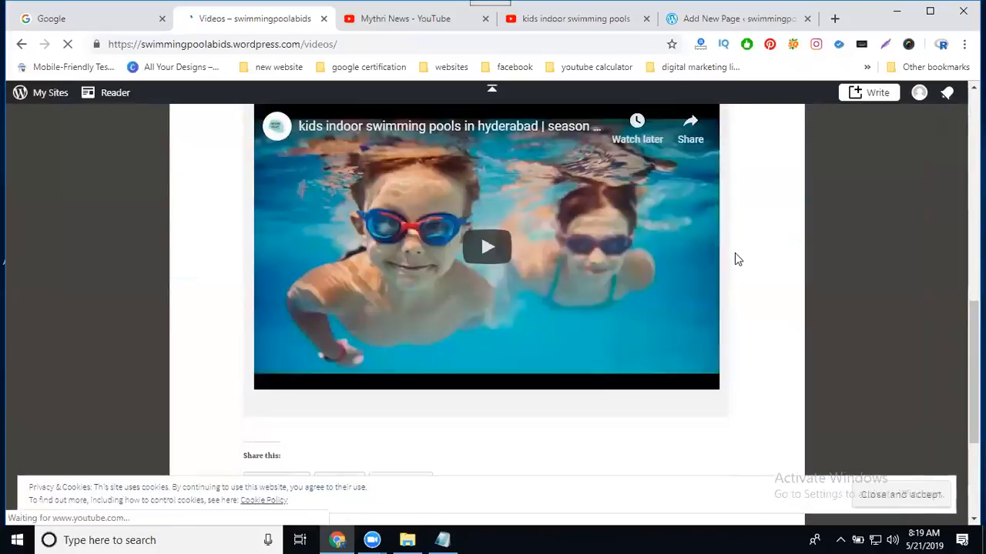